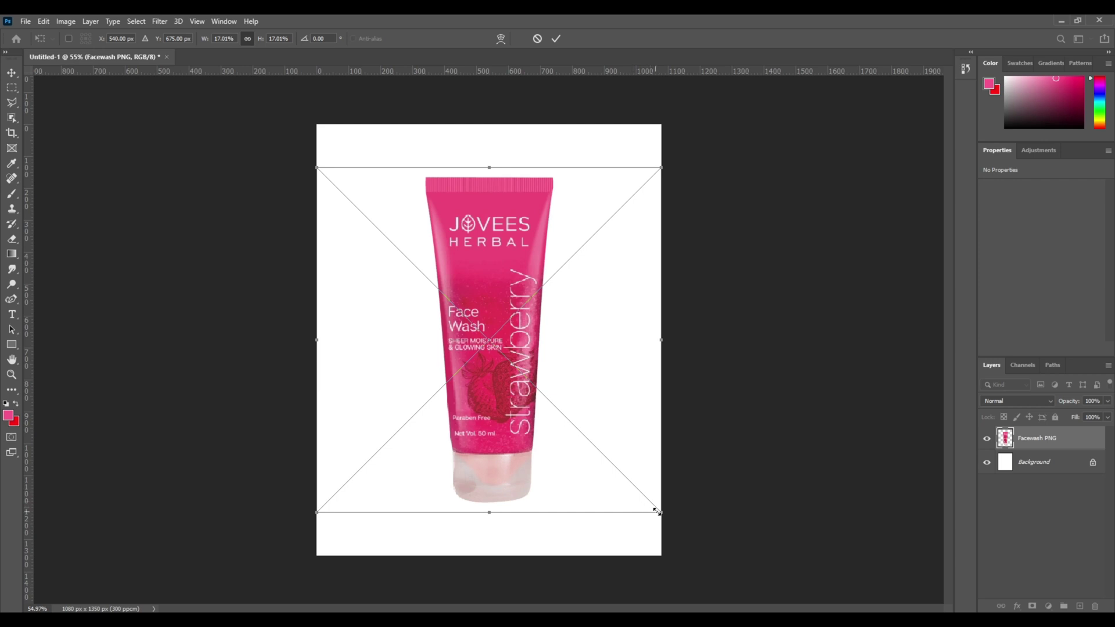
- Scale the face wash image to 13.46% and rotate it by -5.89 degrees, keeping it centred on the canvas
{"action": "left_click_drag", "start_coordinate": [658, 511], "coordinate": [640, 462]}
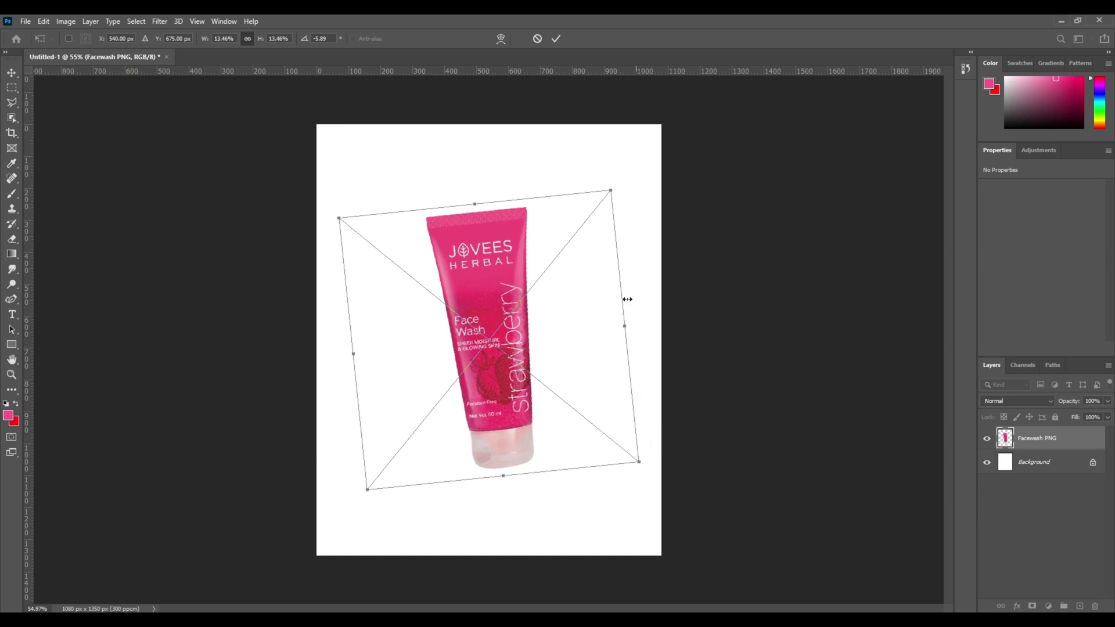
{"action": "left_click", "coordinate": [553, 41]}
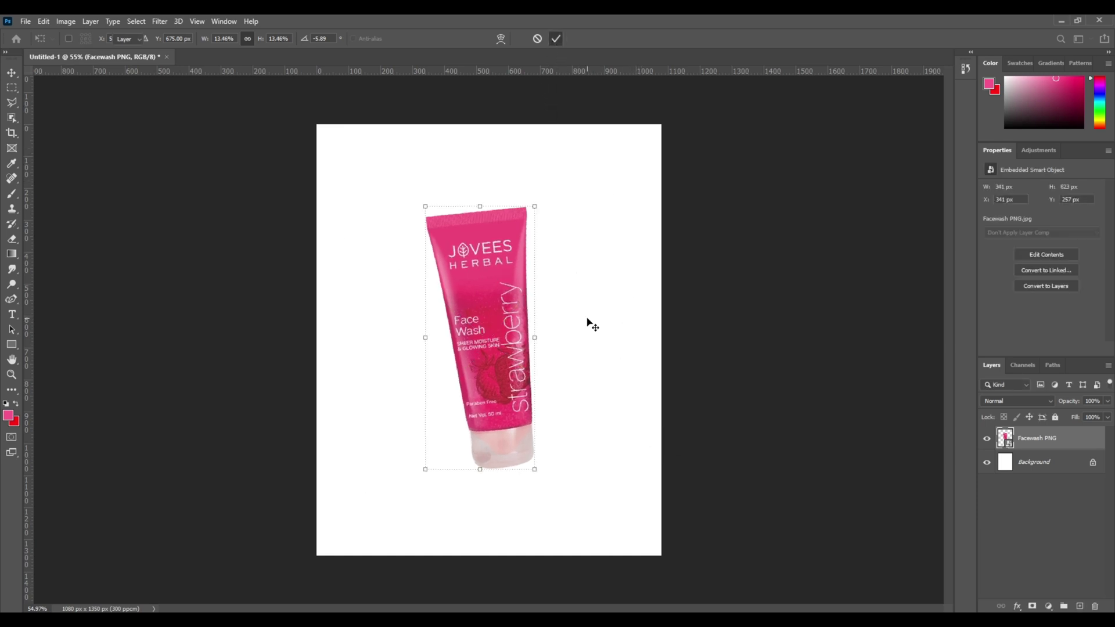
- Add a Solid Color fill layer directly above the Background, using a pink sampled from the tube and darkened slightly
{"action": "left_click", "coordinate": [1048, 463]}
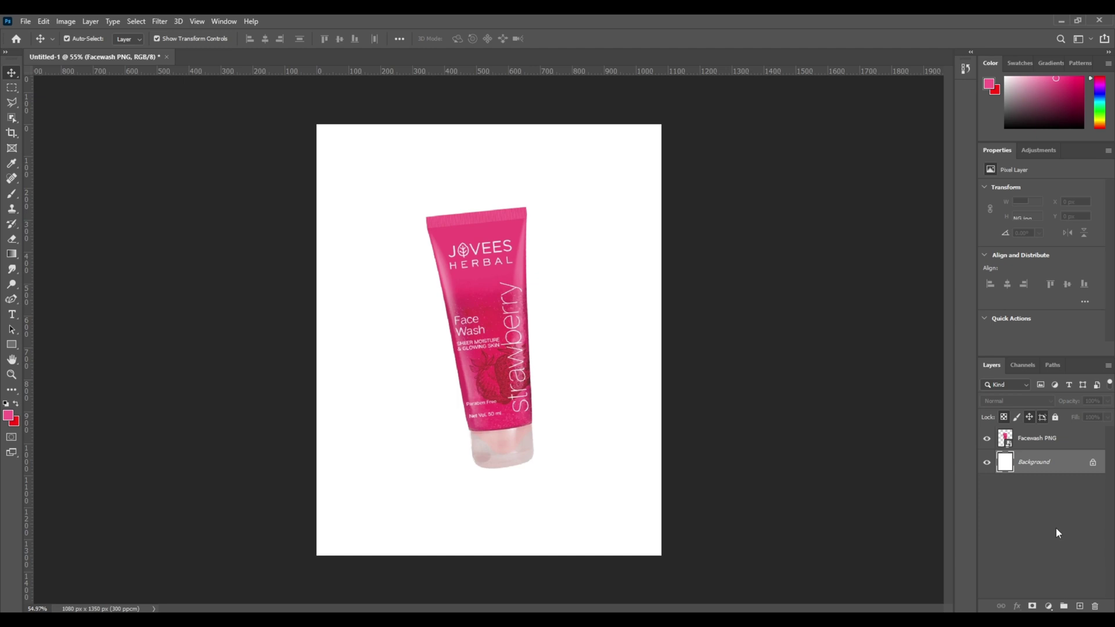
{"action": "left_click", "coordinate": [1049, 606]}
{"action": "left_click", "coordinate": [1046, 399]}
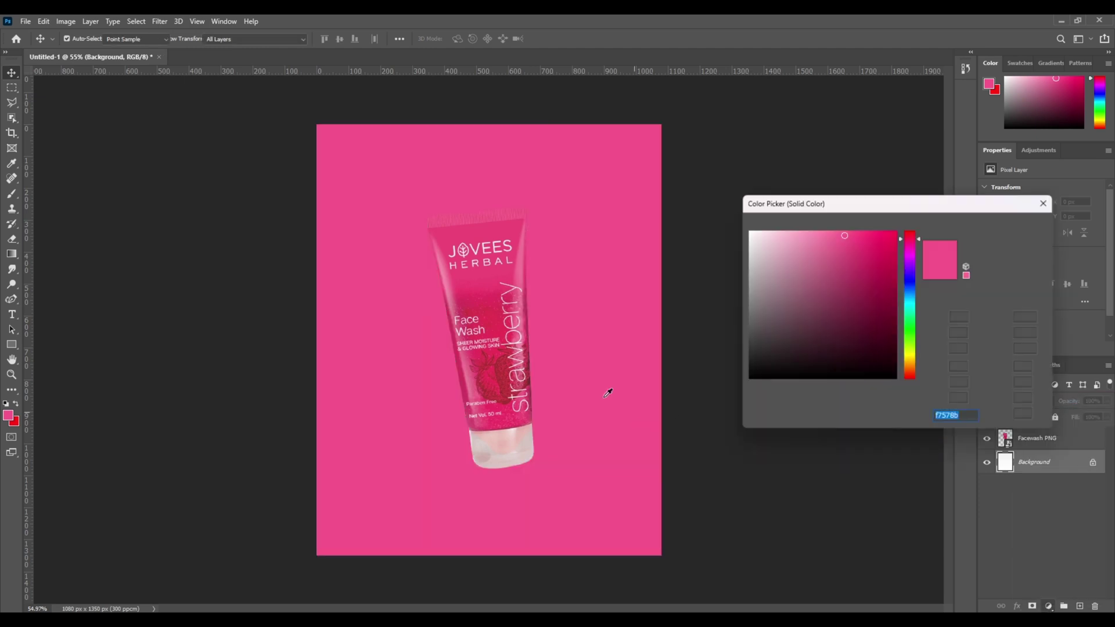
{"action": "left_click", "coordinate": [498, 293]}
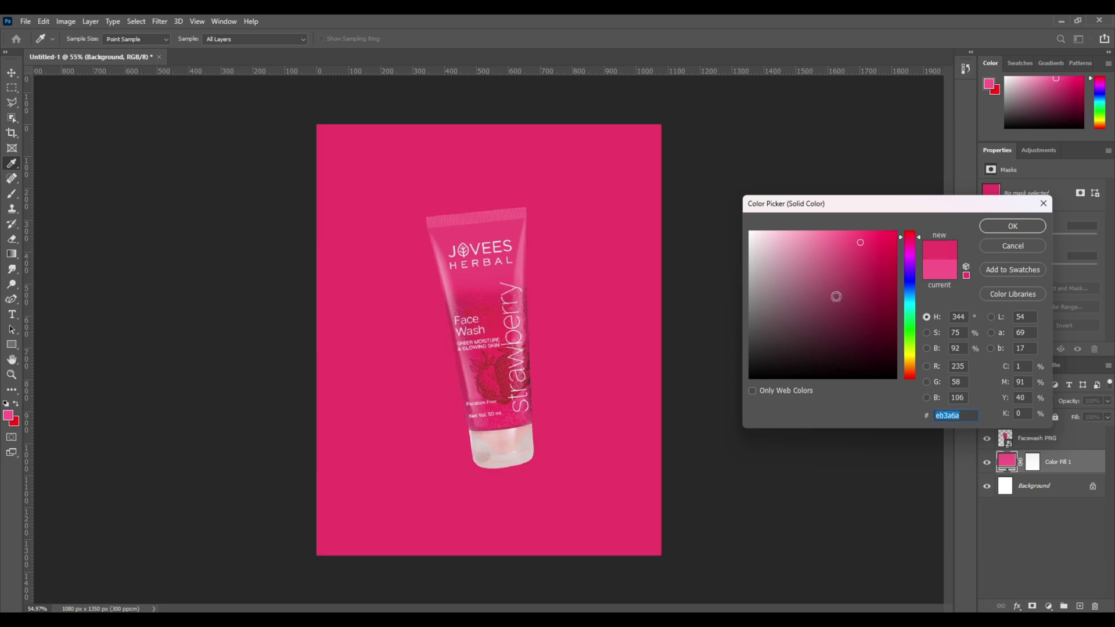
{"action": "left_click_drag", "start_coordinate": [860, 243], "coordinate": [856, 250]}
{"action": "left_click", "coordinate": [1006, 228]}
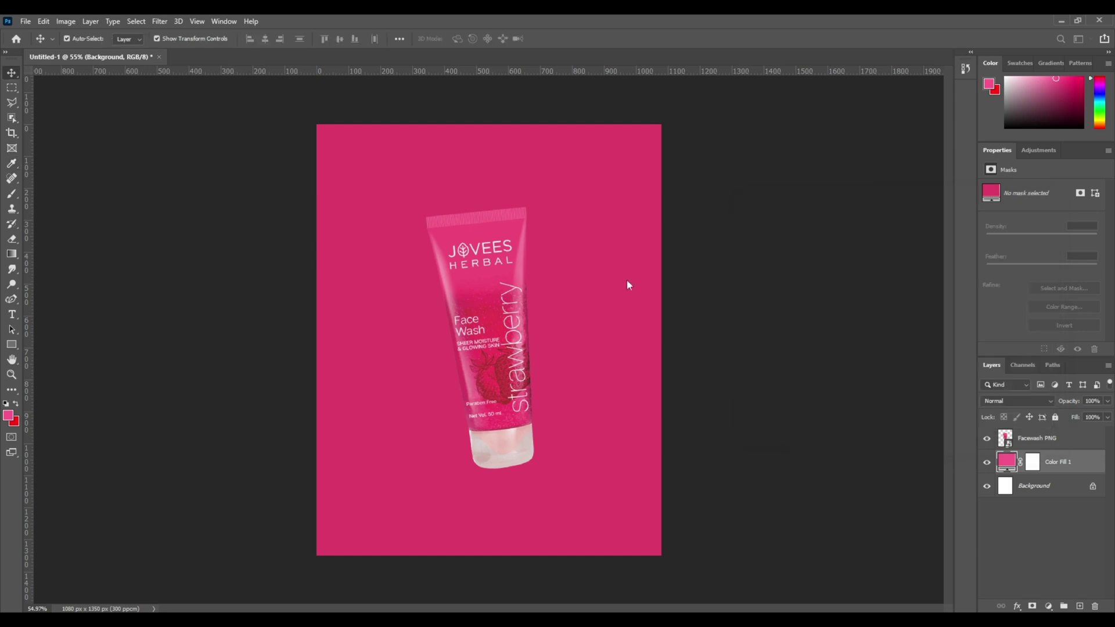
- Start a horizontal text line near the top of the canvas with the colour white (ffffff) and the Impact font
{"action": "left_click", "coordinate": [12, 315]}
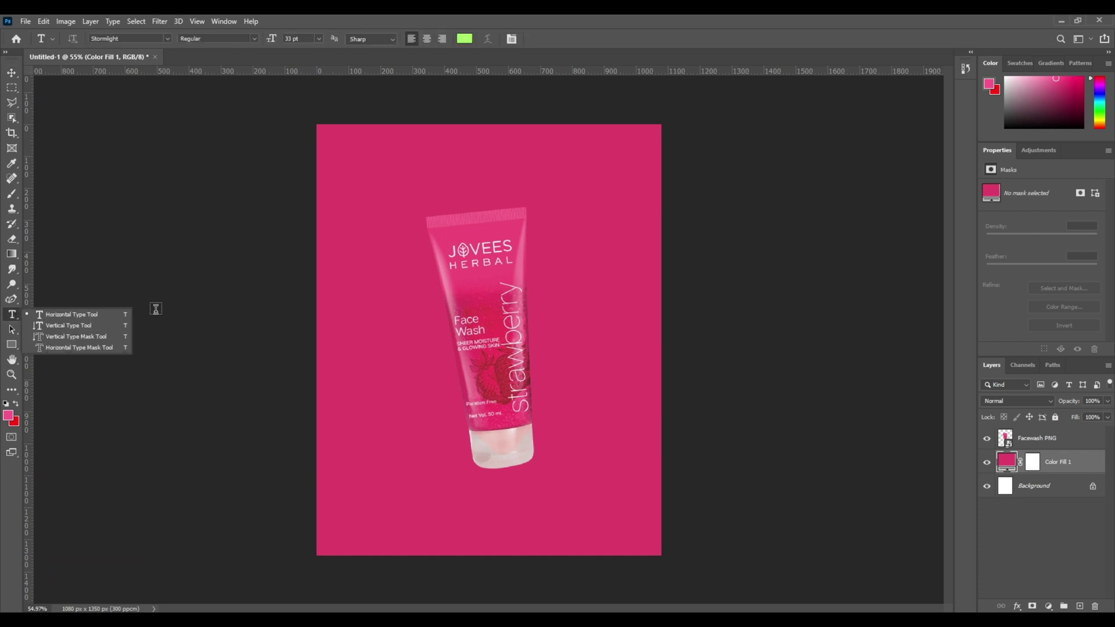
{"action": "left_click", "coordinate": [394, 200]}
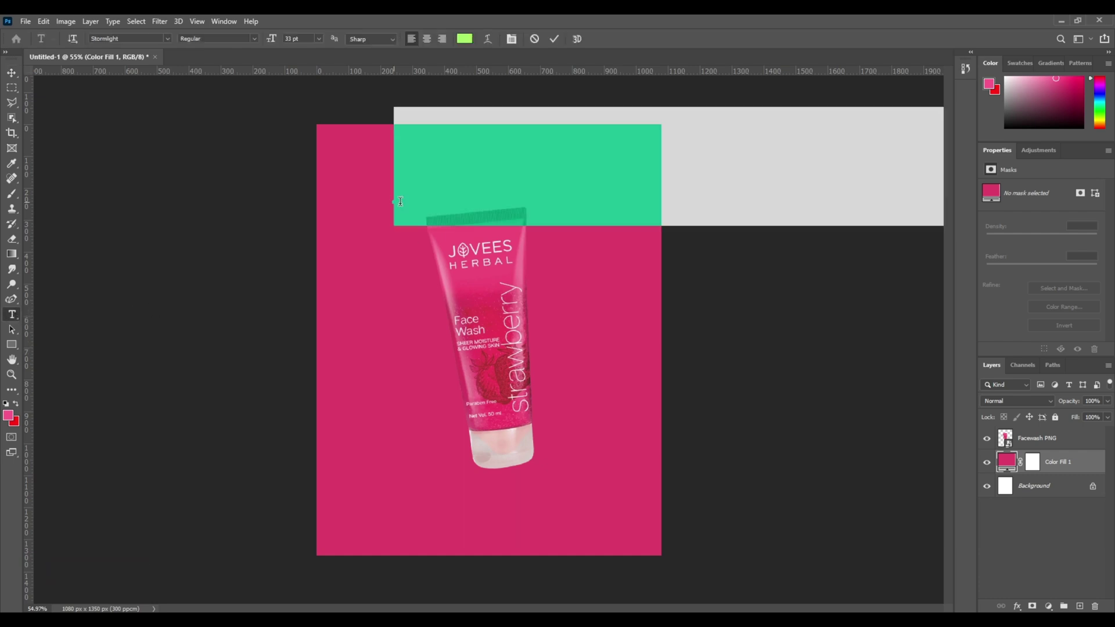
{"action": "left_click", "coordinate": [465, 38]}
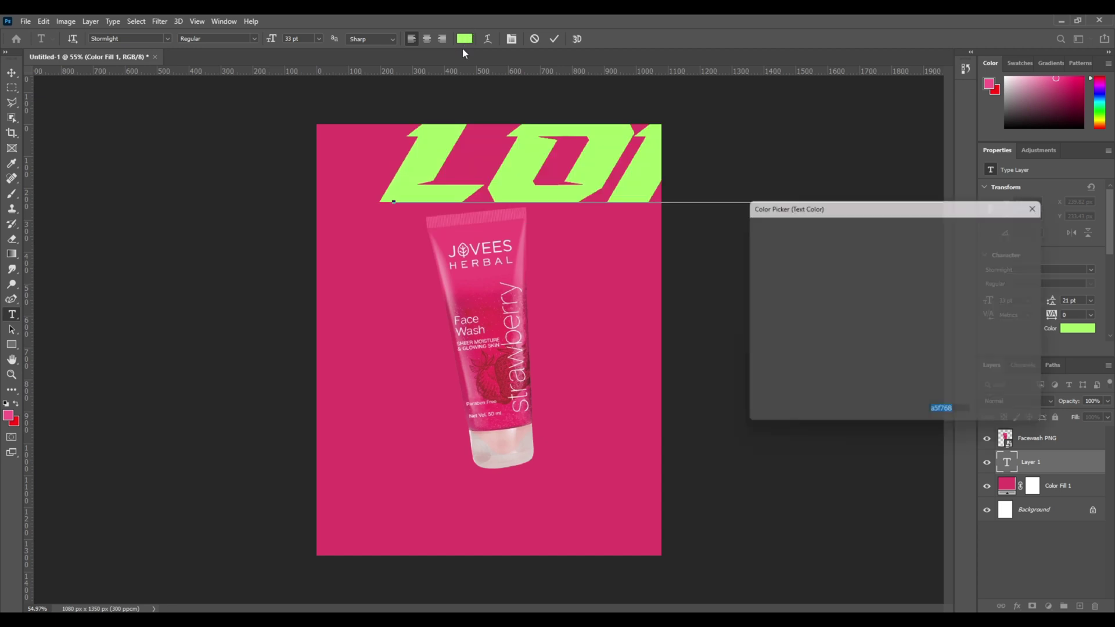
{"action": "left_click_drag", "start_coordinate": [782, 273], "coordinate": [742, 229]}
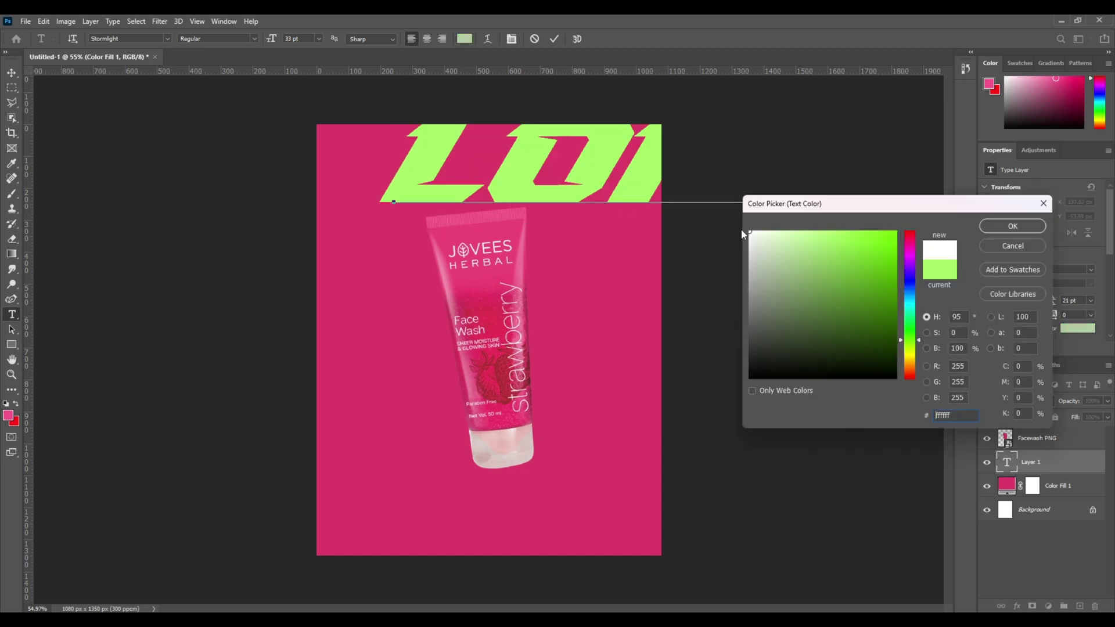
{"action": "left_click", "coordinate": [1012, 226]}
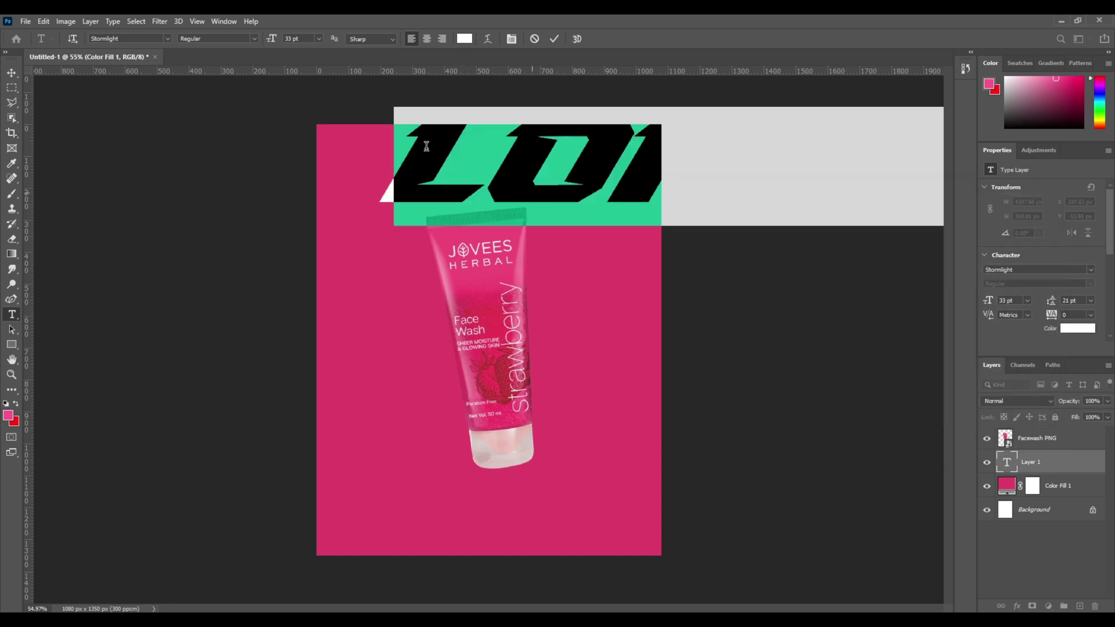
{"action": "left_click", "coordinate": [166, 38]}
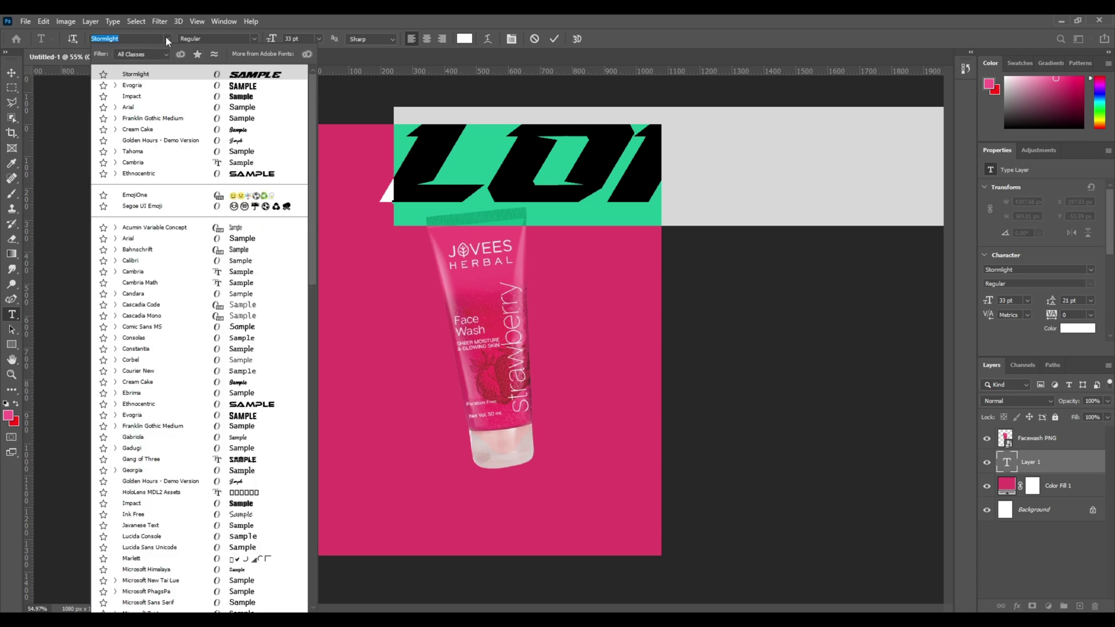
{"action": "left_click", "coordinate": [164, 98]}
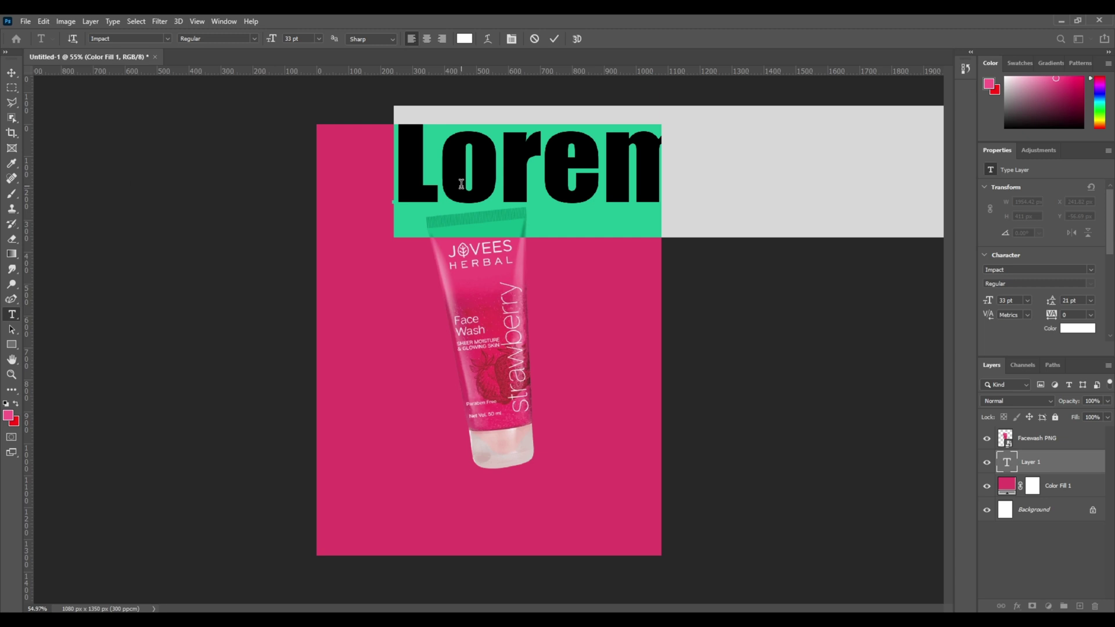
- Enter "STRAW" and "BERRY" on two lines and move the text down behind the tube
{"action": "type", "text": "ST"}
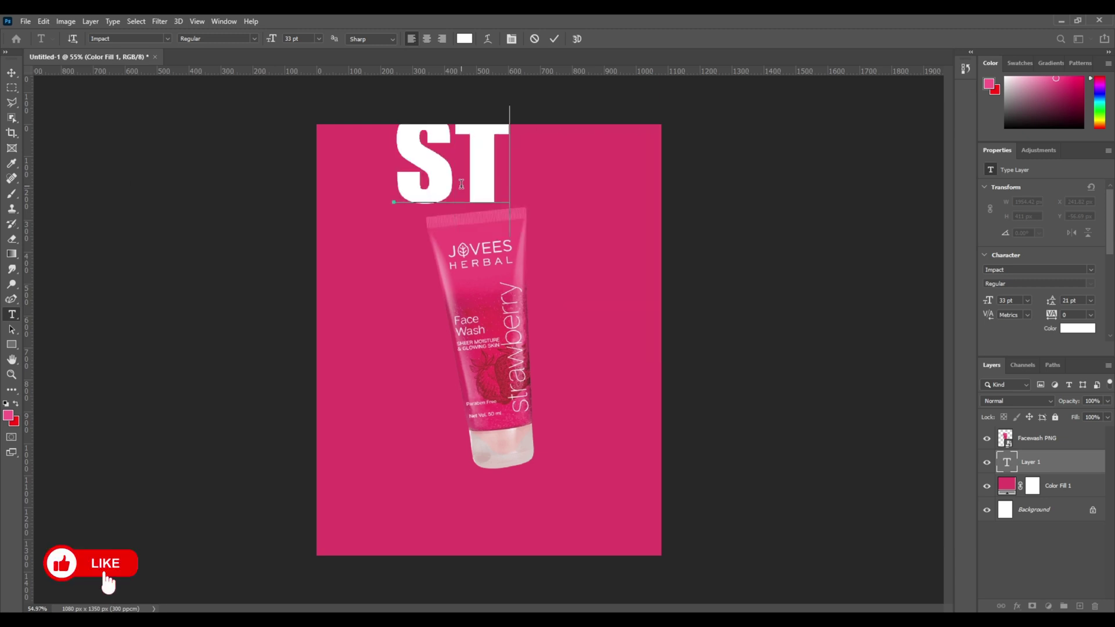
{"action": "type", "text": "R"}
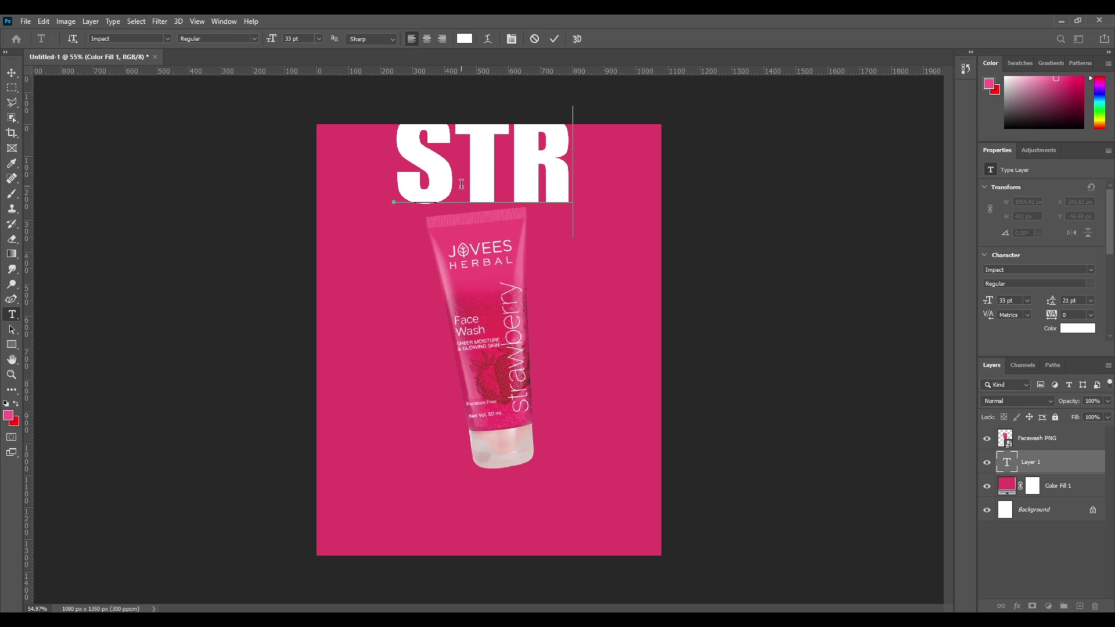
{"action": "type", "text": "AW"}
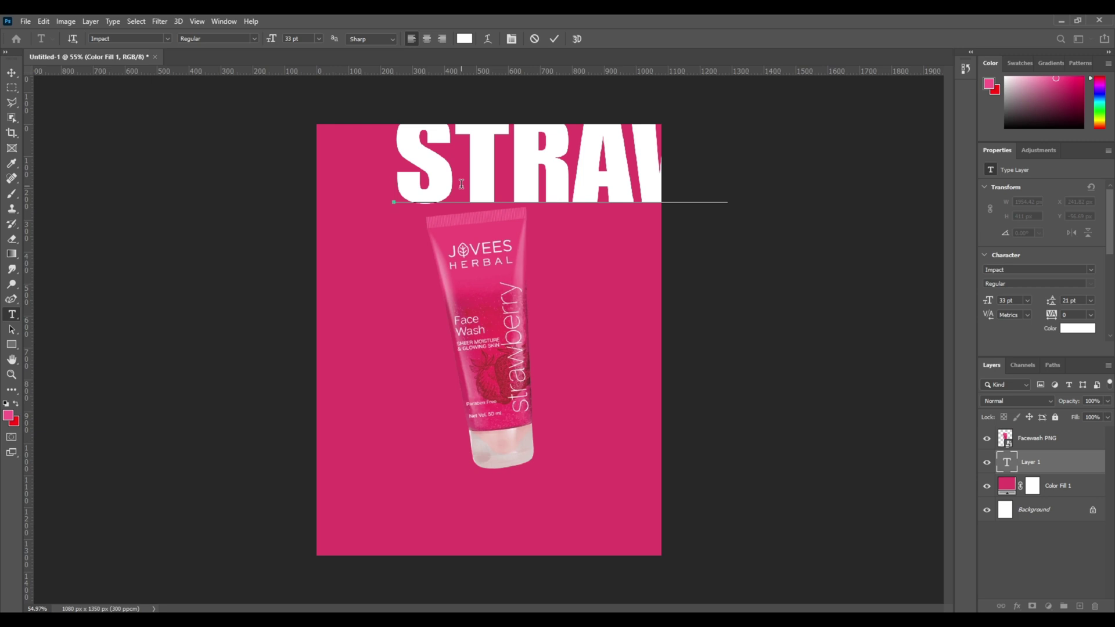
{"action": "type", "text": "BERRY"}
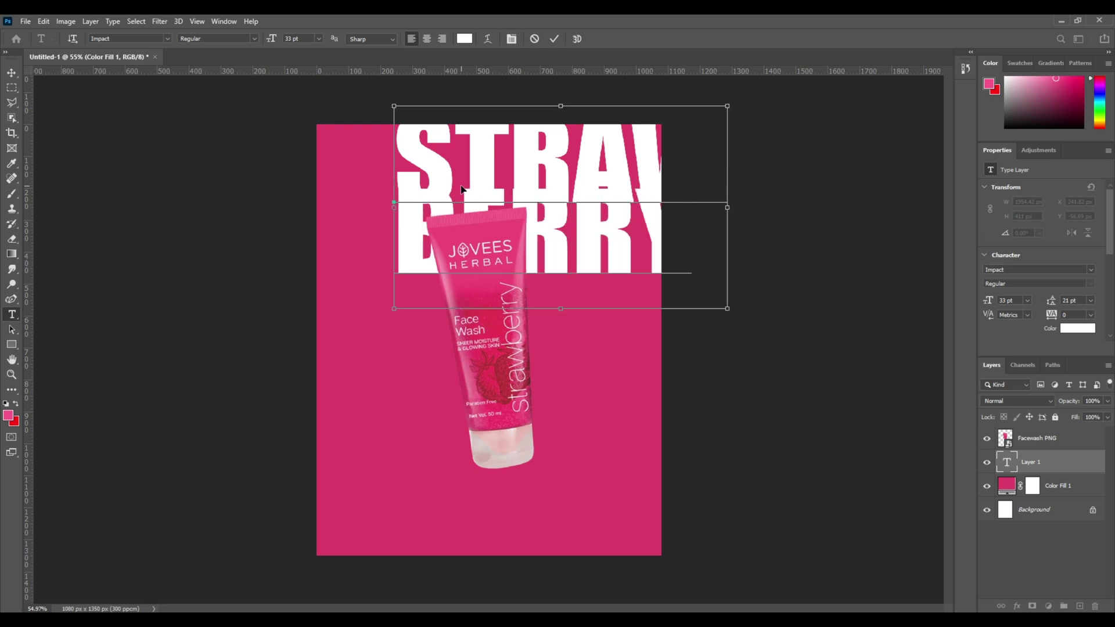
{"action": "left_click", "coordinate": [11, 75]}
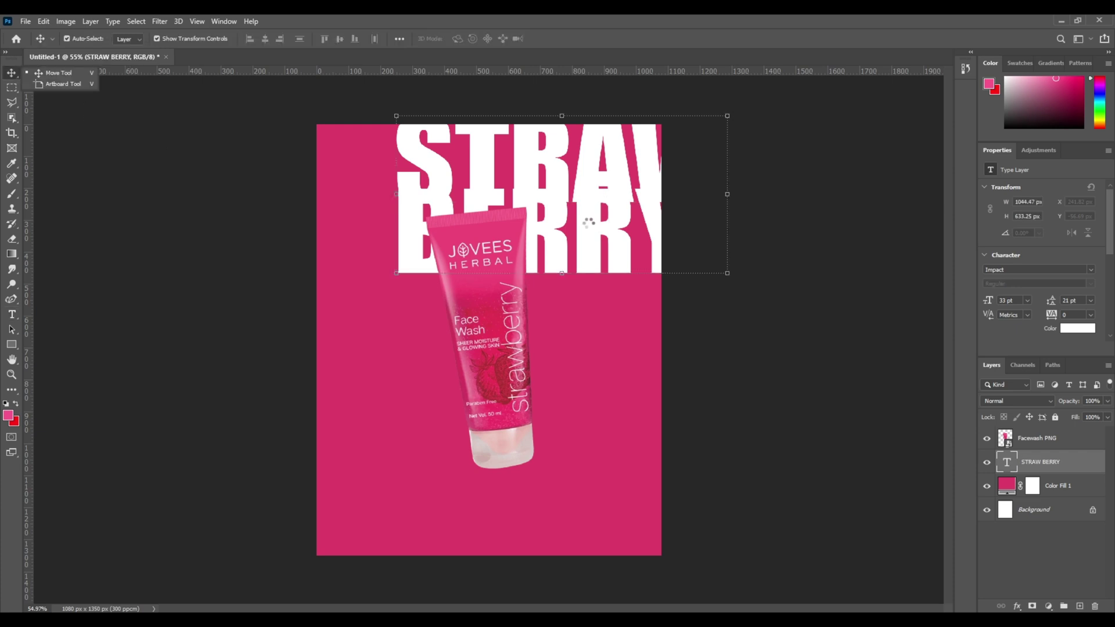
{"action": "left_click_drag", "start_coordinate": [601, 204], "coordinate": [568, 286]}
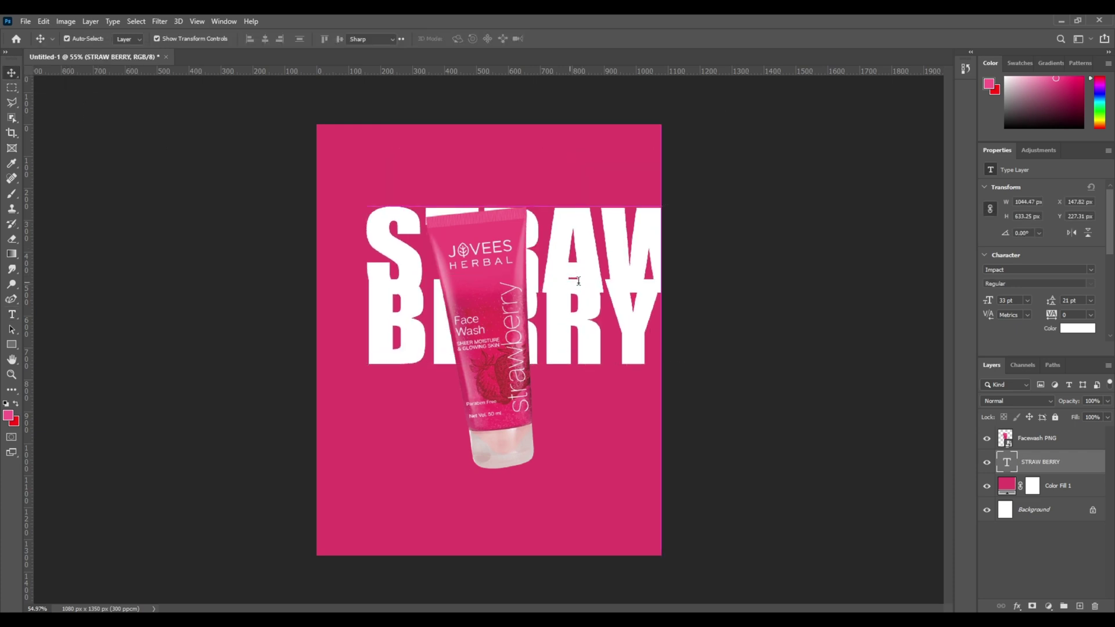
- Set the STRAW BERRY text's leading to 30 pt and shift the text so it fits within the canvas width
{"action": "double_click", "coordinate": [569, 285]}
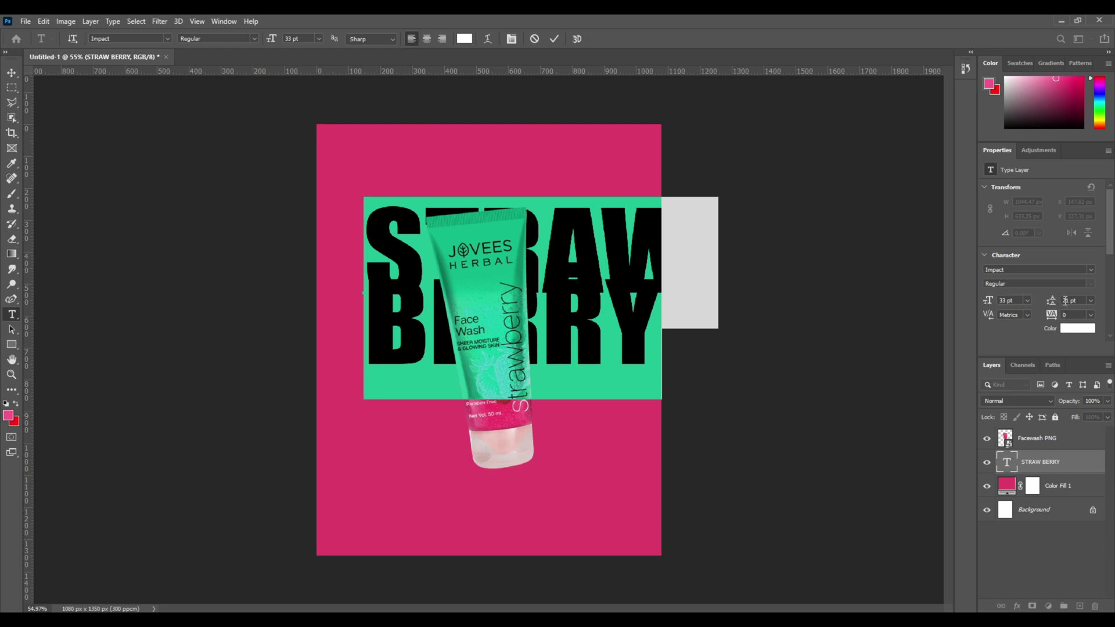
{"action": "scroll", "coordinate": [1066, 301], "scroll_direction": "up", "scroll_amount": 9}
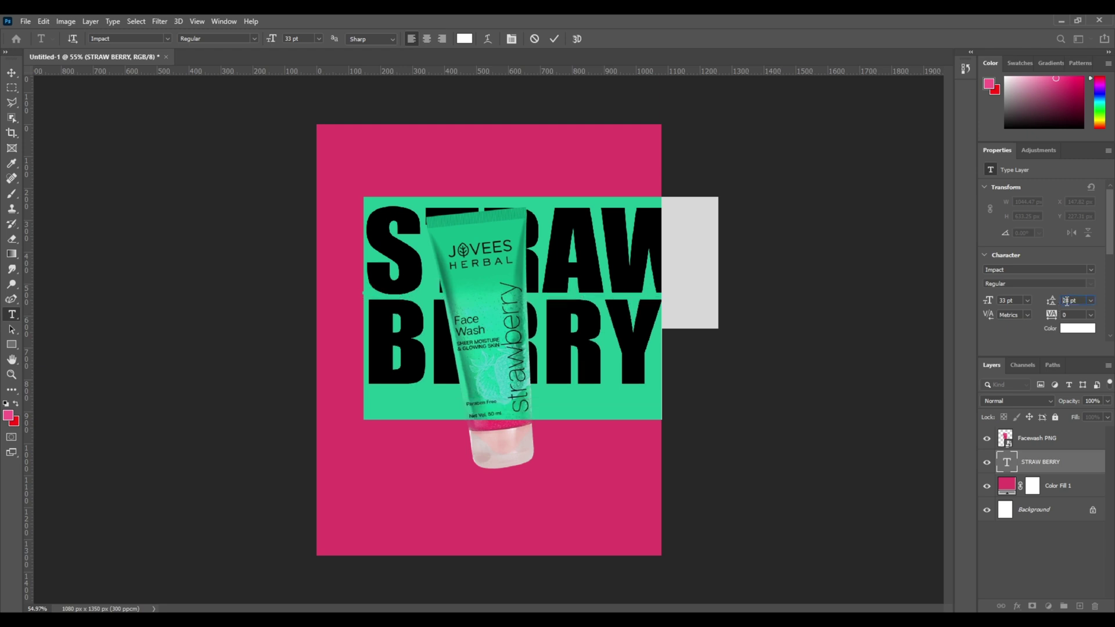
{"action": "scroll", "coordinate": [1066, 301], "scroll_direction": "up", "scroll_amount": 1}
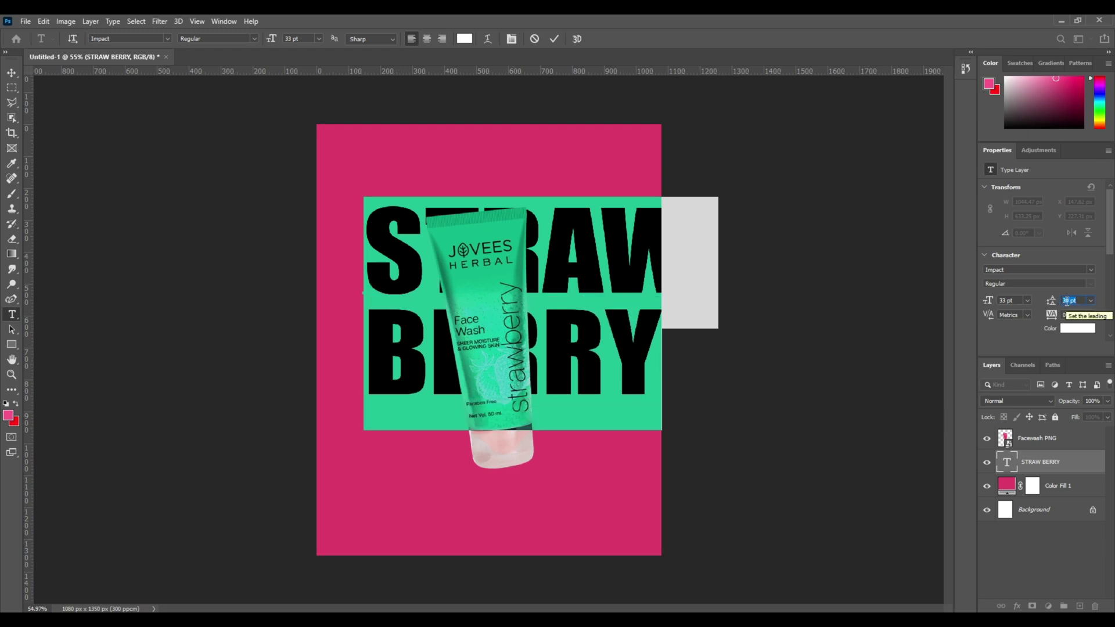
{"action": "left_click", "coordinate": [10, 75]}
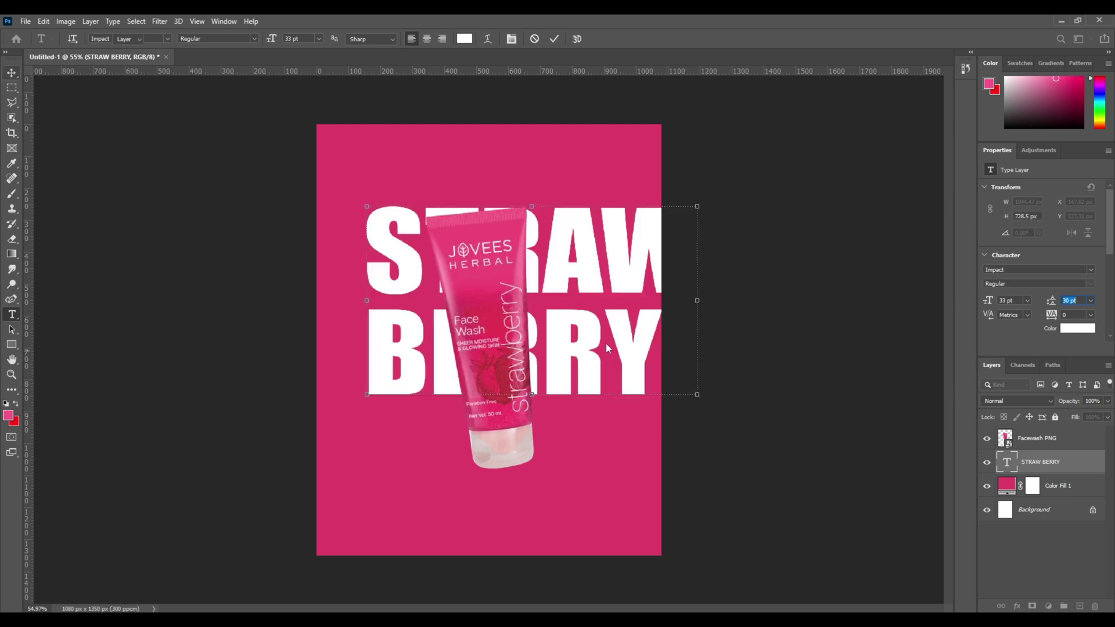
{"action": "left_click_drag", "start_coordinate": [605, 343], "coordinate": [573, 356]}
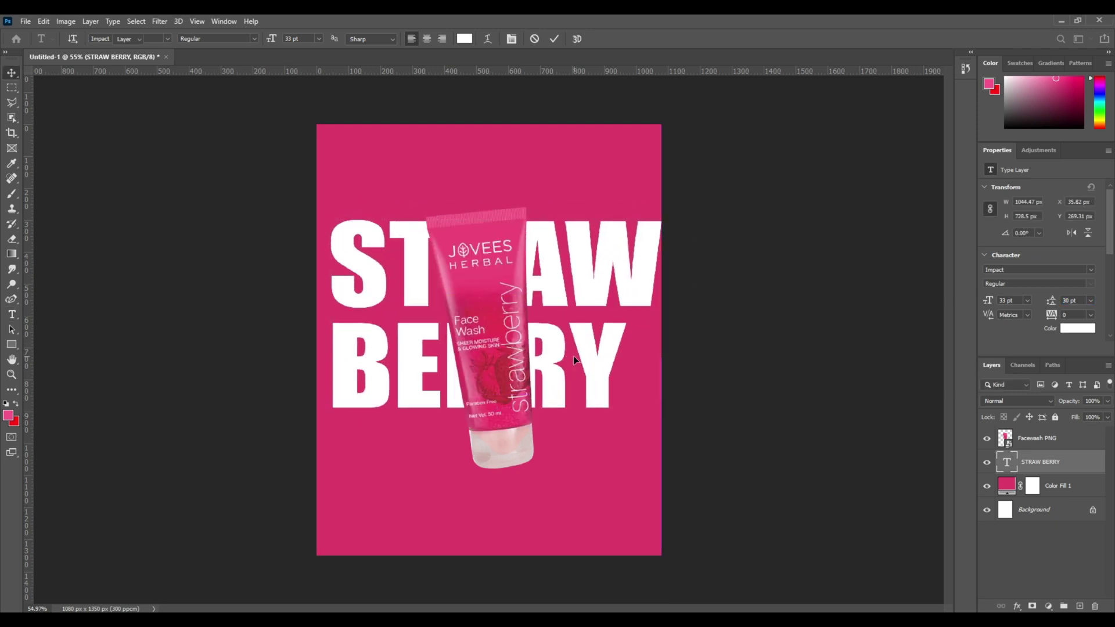
- Centre-align the STRAW BERRY lines and place the text horizontally centred in the upper part of the canvas
{"action": "double_click", "coordinate": [573, 357]}
{"action": "left_click", "coordinate": [427, 38]}
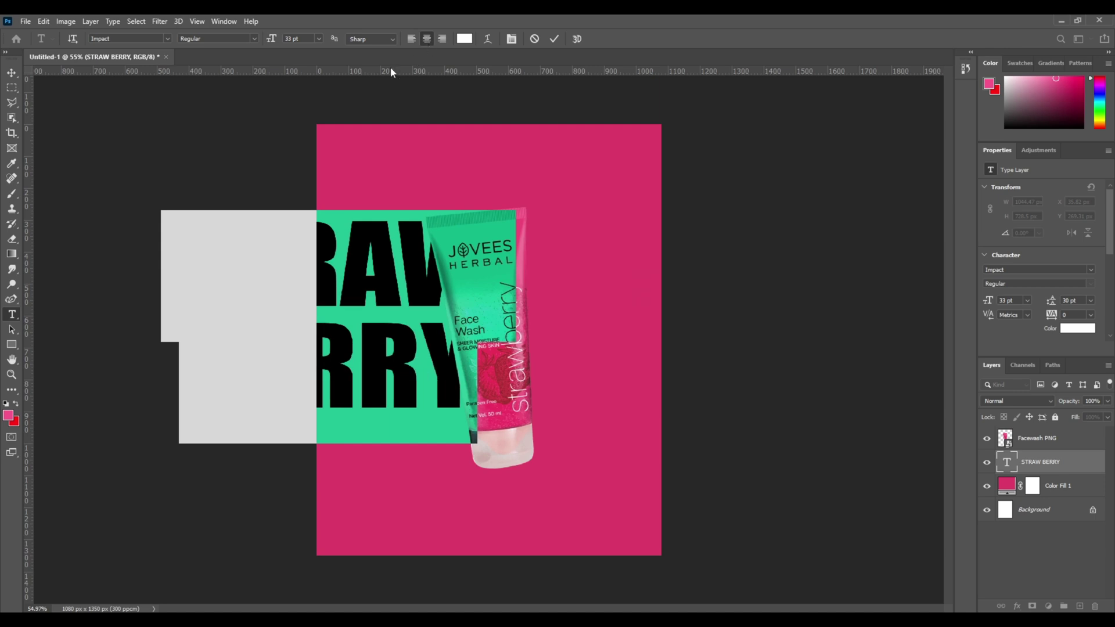
{"action": "left_click", "coordinate": [555, 39]}
{"action": "key", "text": "v"}
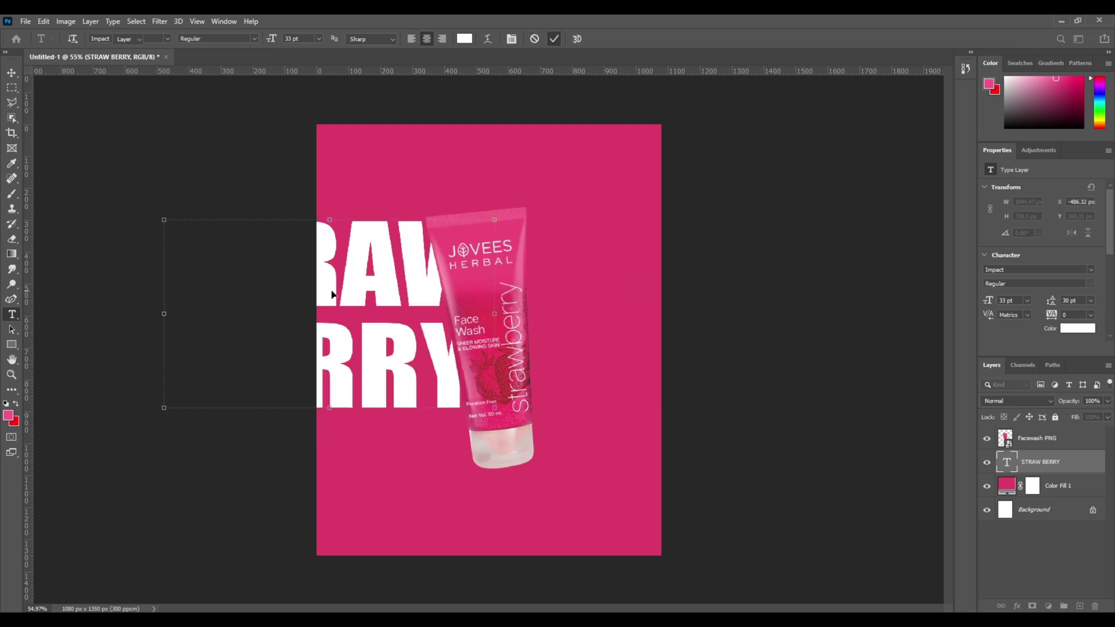
{"action": "left_click_drag", "start_coordinate": [357, 288], "coordinate": [489, 232]}
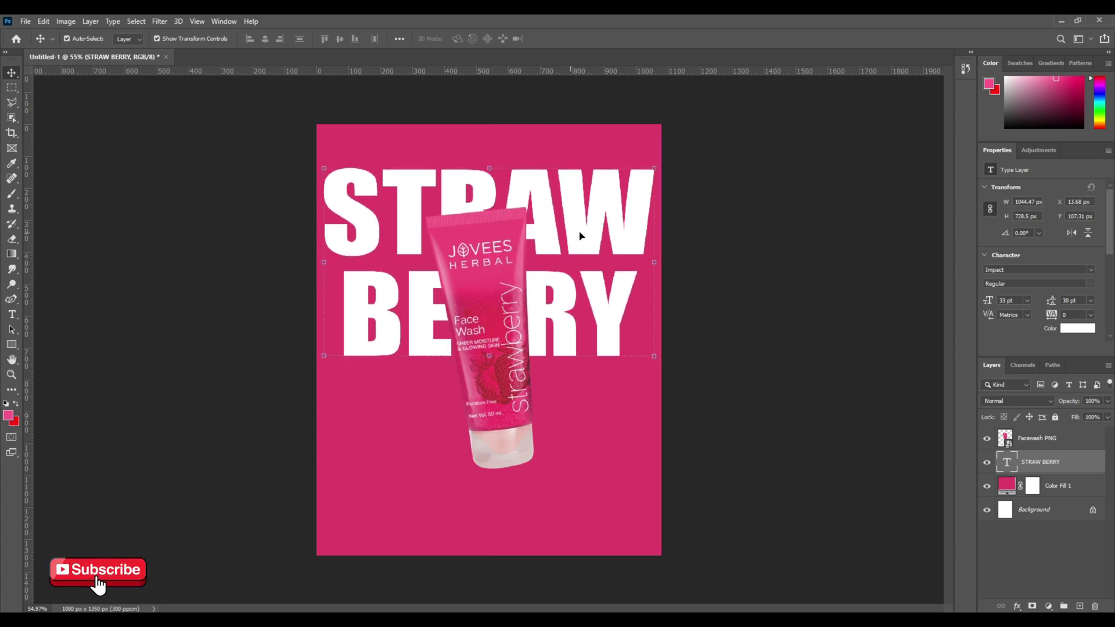
- Duplicate the STRAW BERRY text below the original and scale both text layers together to about 92%
{"action": "left_click_drag", "start_coordinate": [580, 261], "coordinate": [600, 364]}
{"action": "left_click", "coordinate": [602, 308], "text": "shift"}
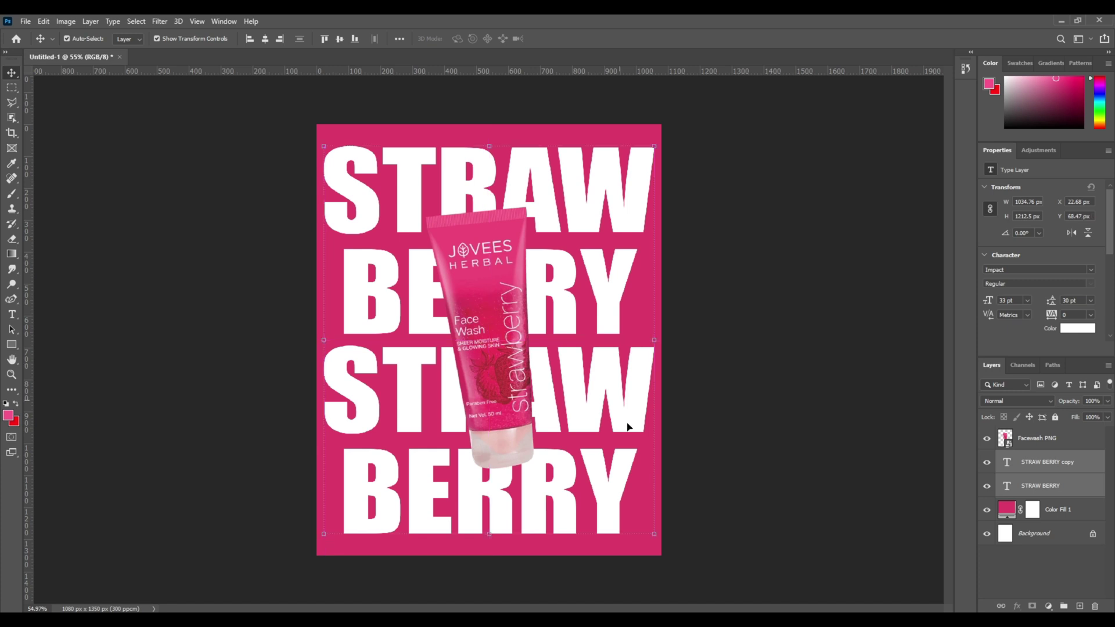
{"action": "left_click_drag", "start_coordinate": [656, 534], "coordinate": [637, 518]}
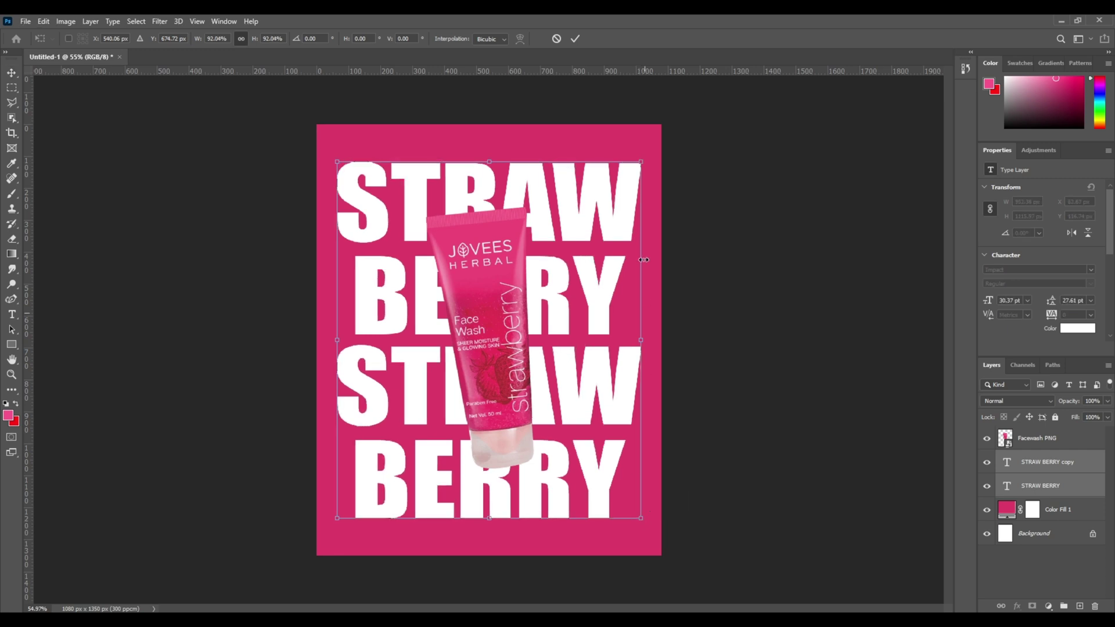
{"action": "left_click", "coordinate": [575, 39]}
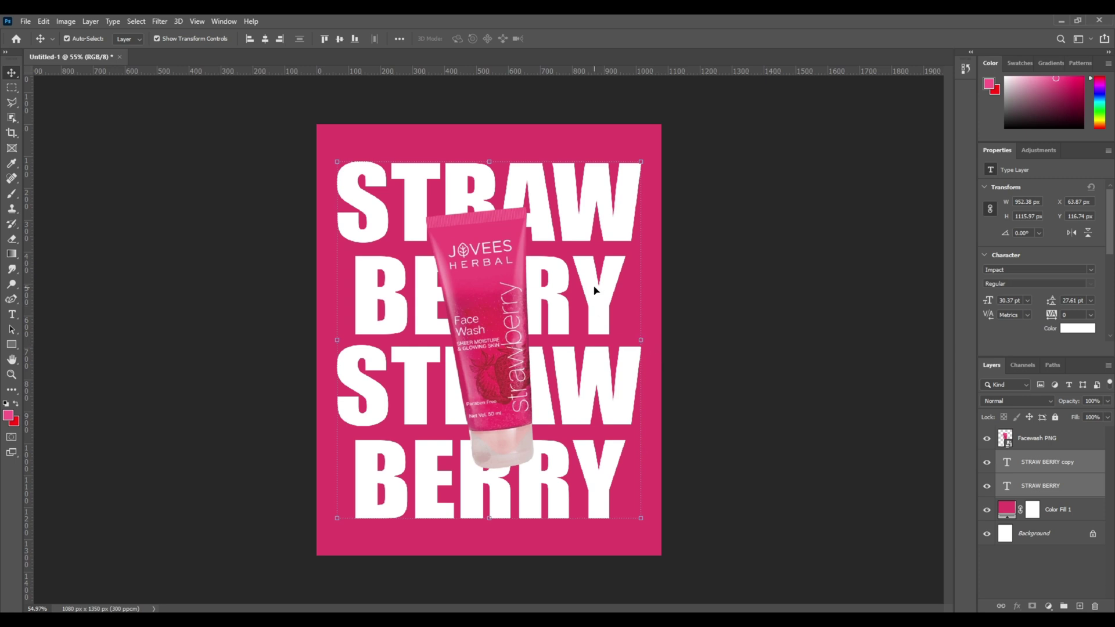
- Turn the lower STRAW BERRY text into an outline with 0% fill and a 3 px white outside stroke
{"action": "left_click", "coordinate": [610, 391]}
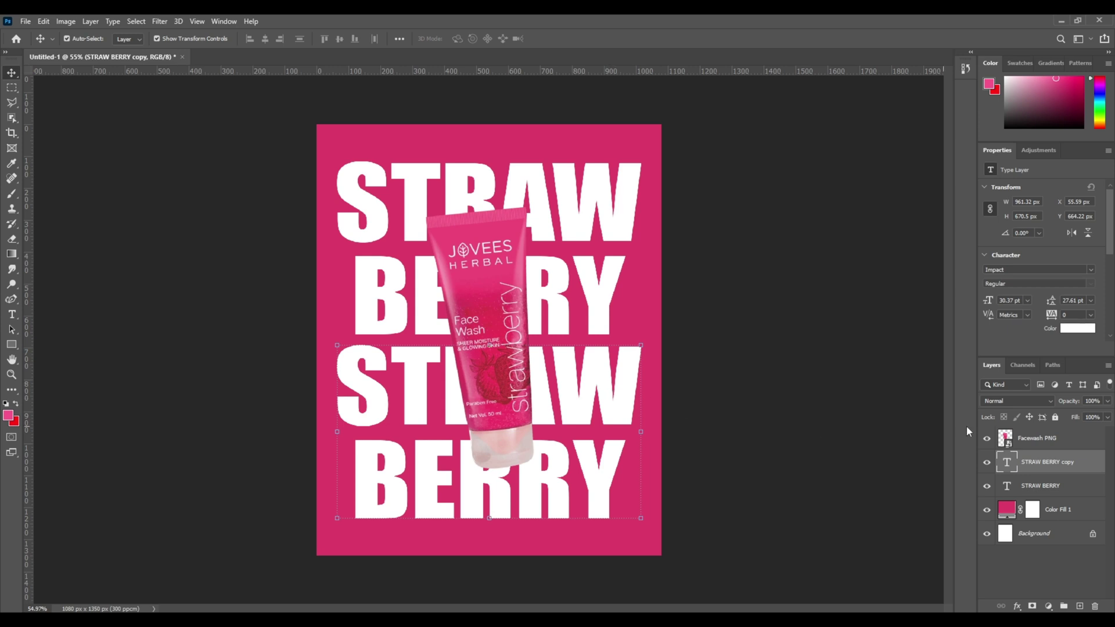
{"action": "left_click_drag", "start_coordinate": [1076, 419], "coordinate": [994, 430]}
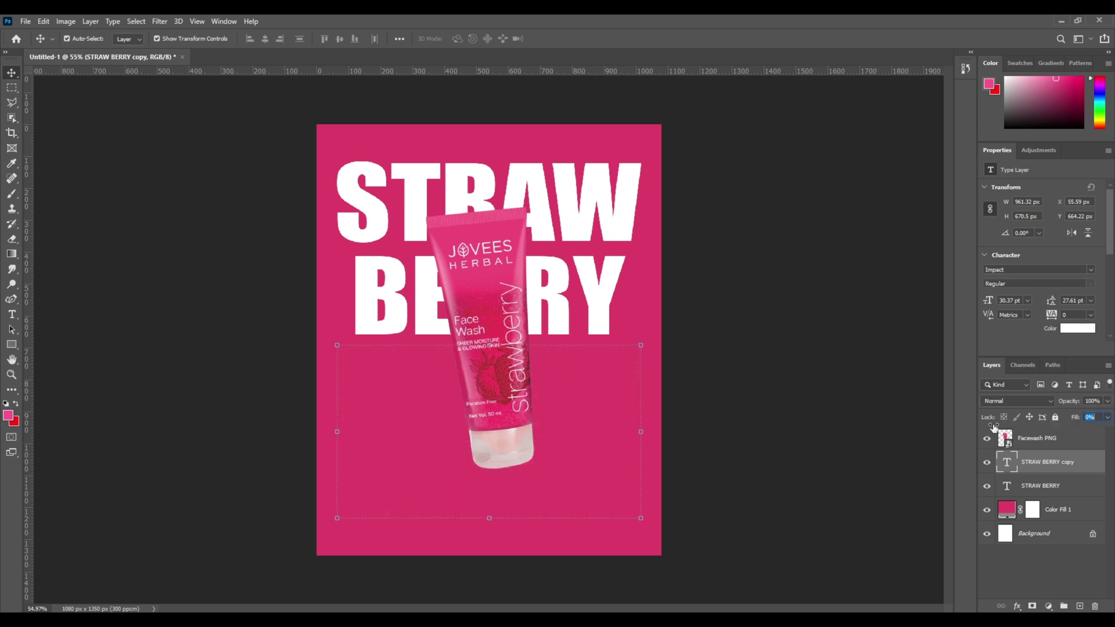
{"action": "double_click", "coordinate": [1079, 467]}
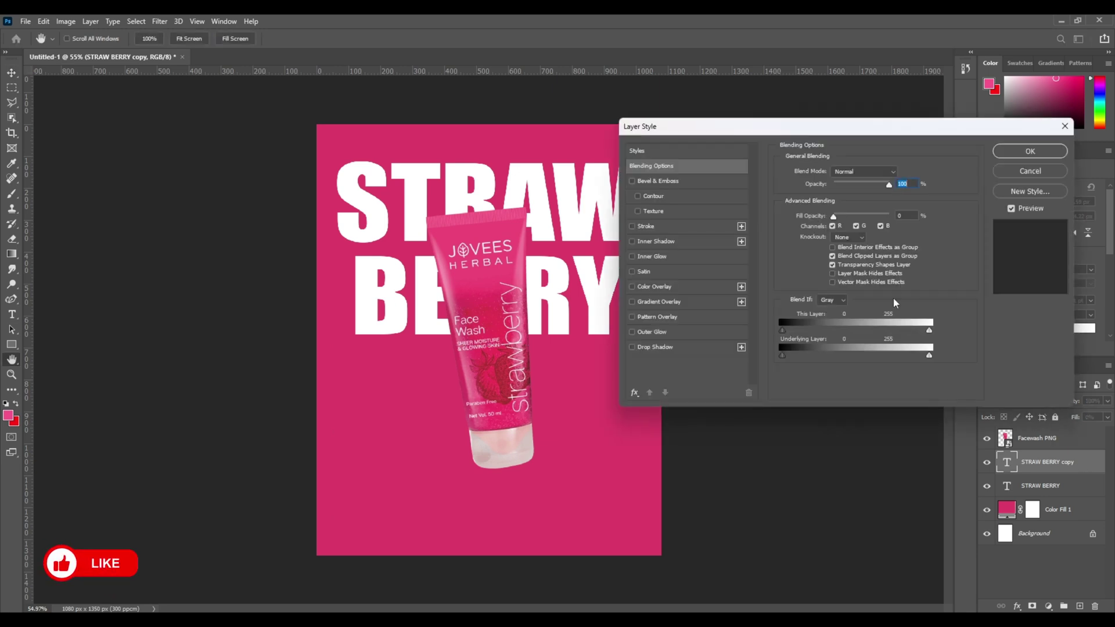
{"action": "left_click", "coordinate": [633, 227]}
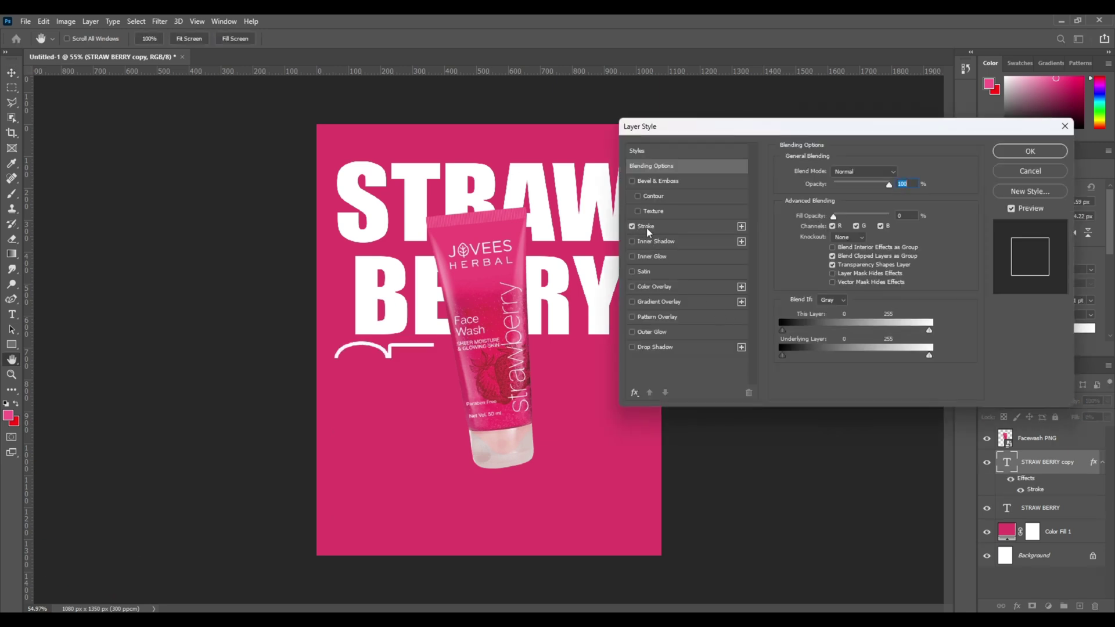
{"action": "left_click", "coordinate": [658, 228]}
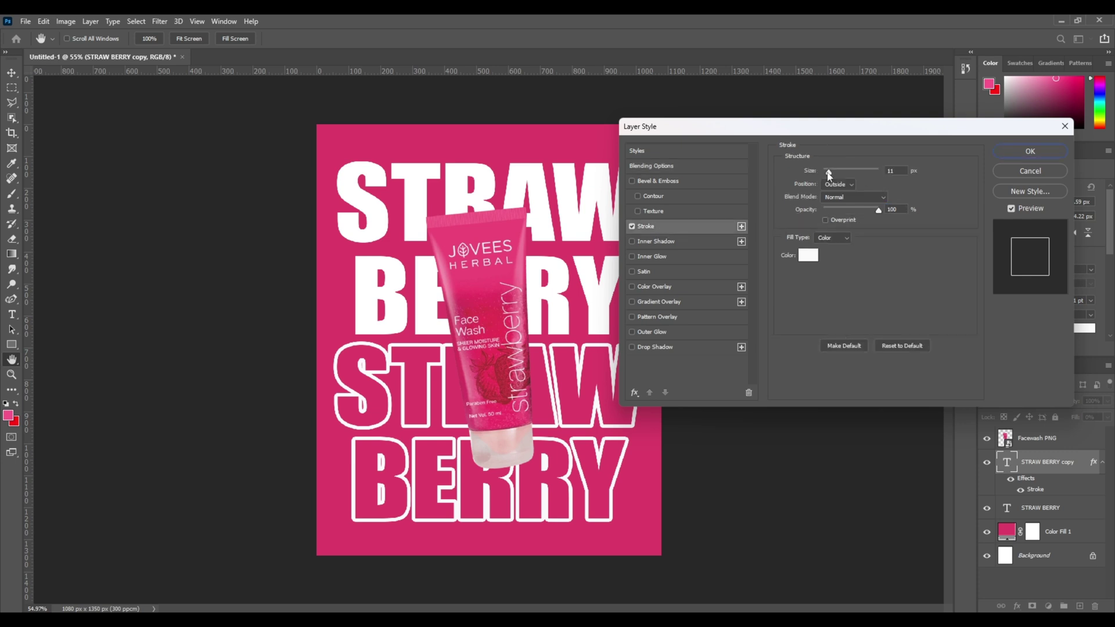
{"action": "left_click", "coordinate": [901, 172]}
{"action": "key", "text": "Down"}
{"action": "key", "text": "Down"}
{"action": "key", "text": "Down"}
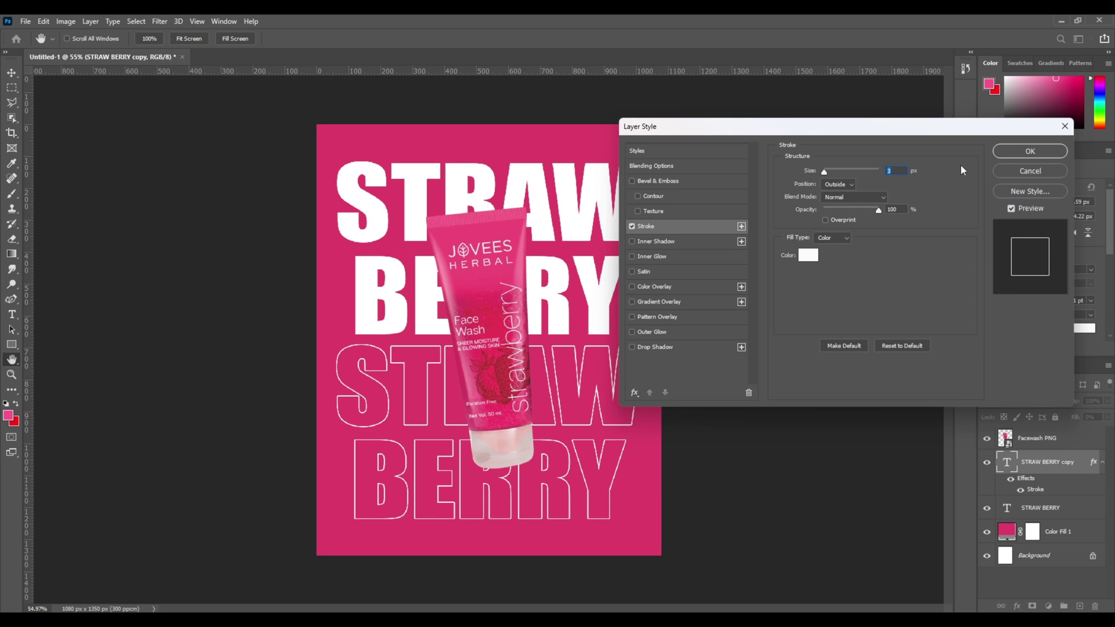
{"action": "left_click", "coordinate": [1015, 151]}
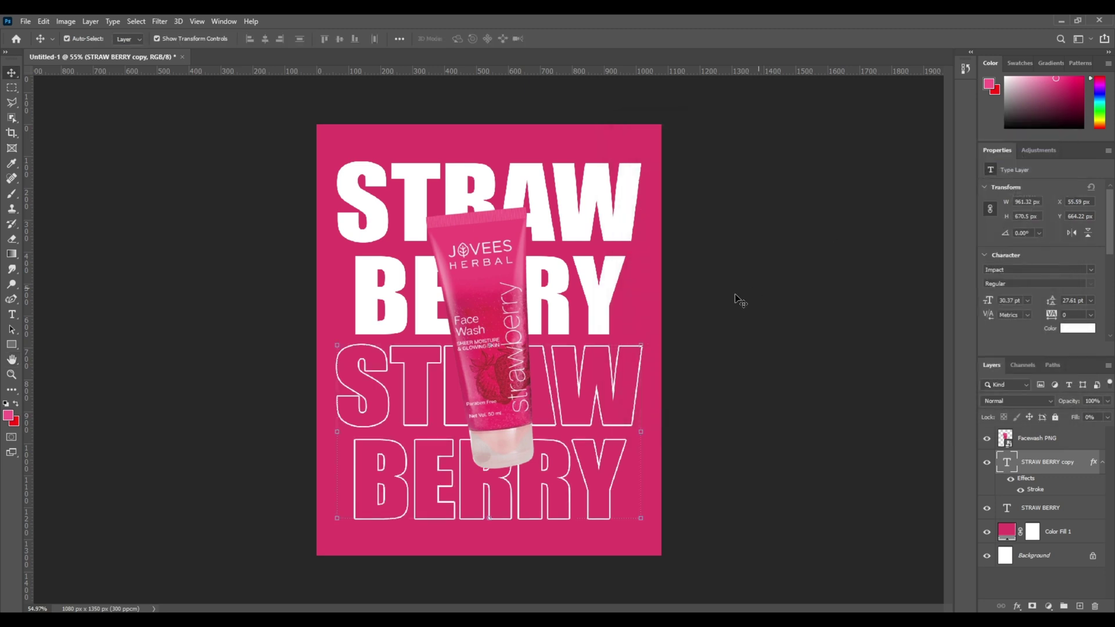
- Scale the solid and outlined STRAW BERRY text layers together to about 93% around their centre
{"action": "left_click", "coordinate": [651, 309]}
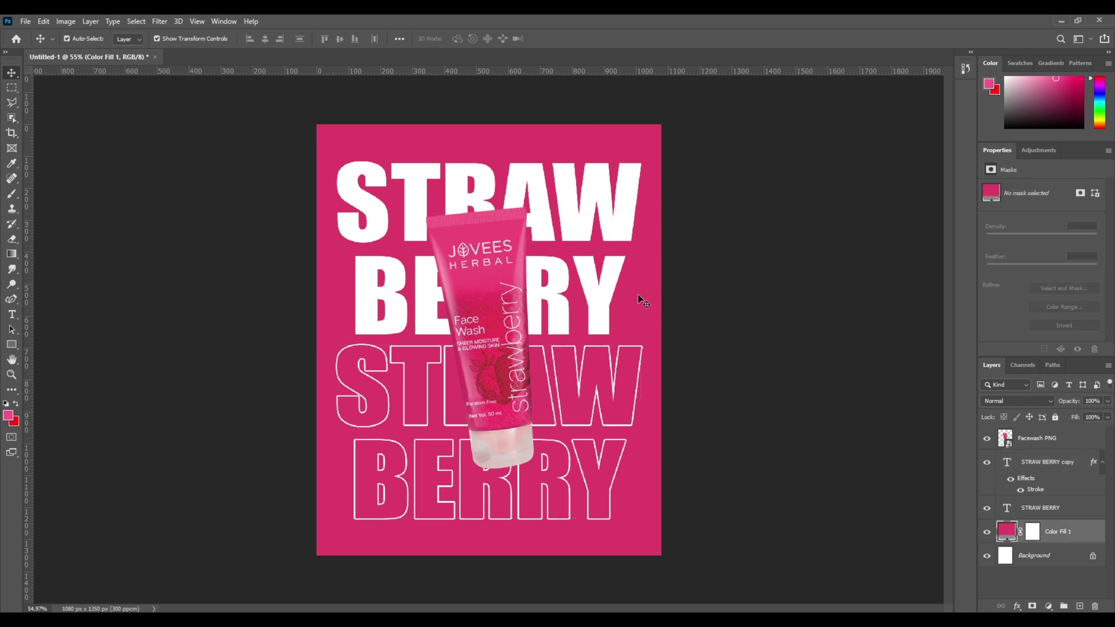
{"action": "left_click", "coordinate": [611, 283]}
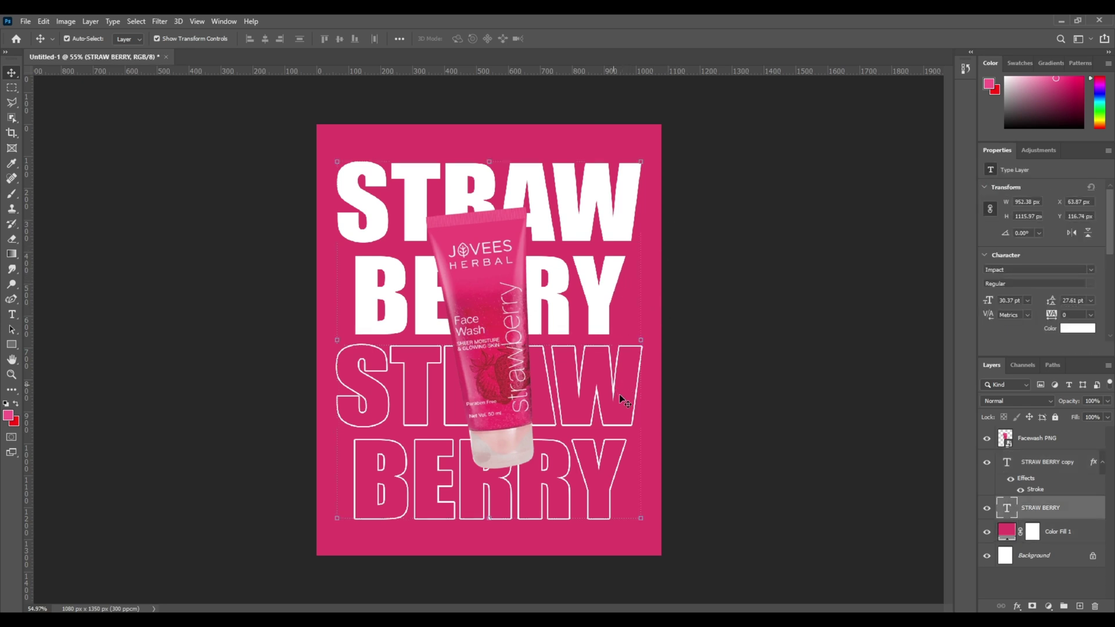
{"action": "left_click_drag", "start_coordinate": [641, 519], "coordinate": [630, 506]}
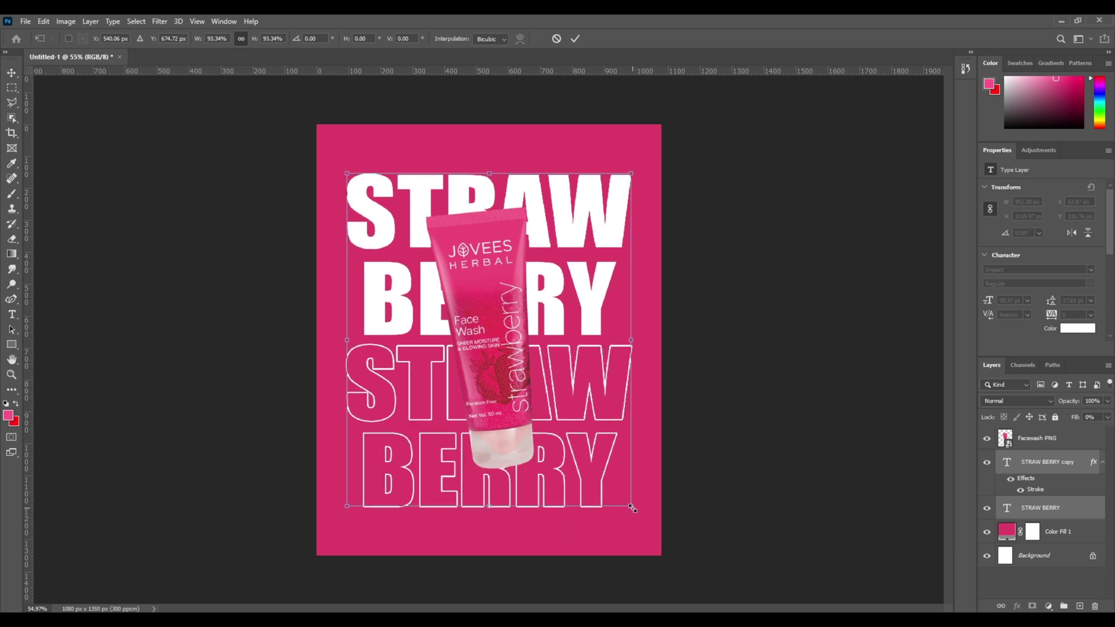
{"action": "left_click", "coordinate": [576, 38]}
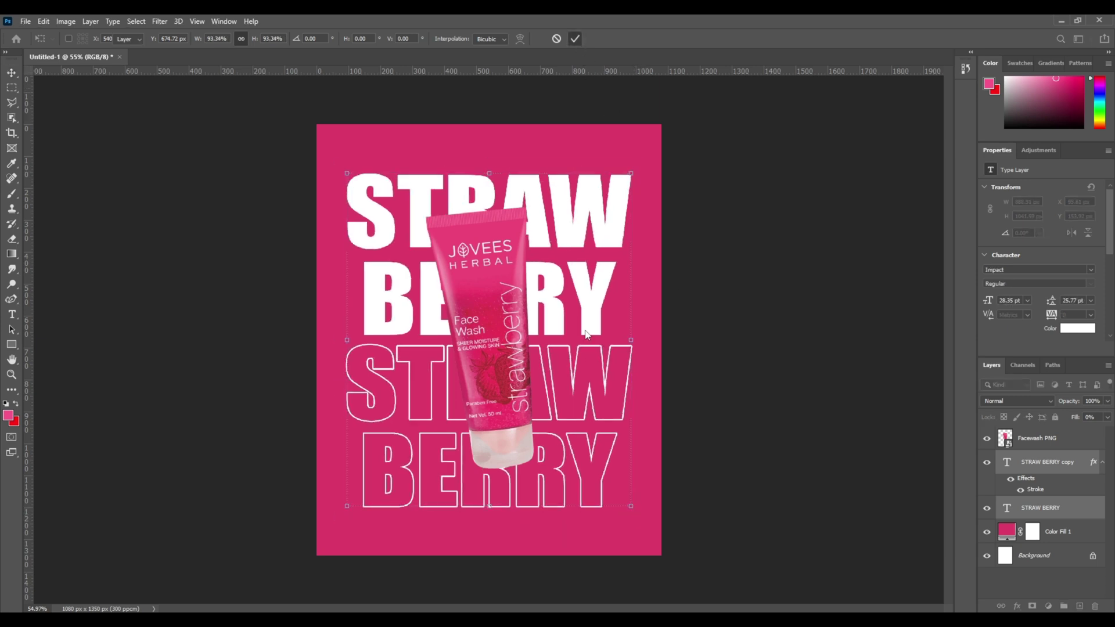
- Add a drop shadow to the face wash tube layer with Normal blend mode and 90% opacity
{"action": "left_click", "coordinate": [502, 354]}
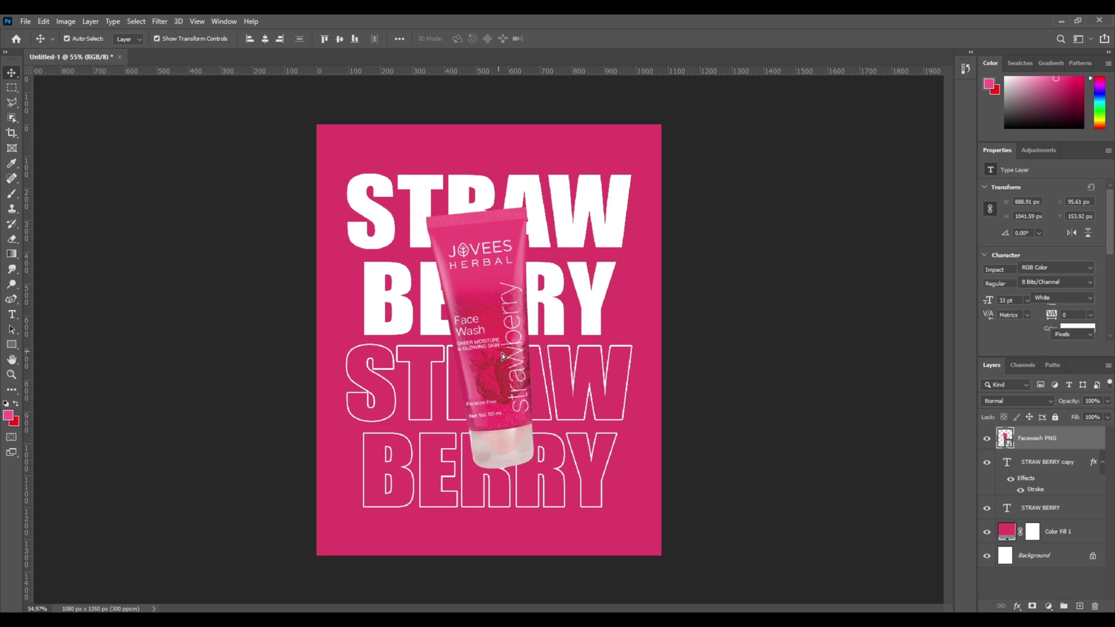
{"action": "double_click", "coordinate": [1063, 443]}
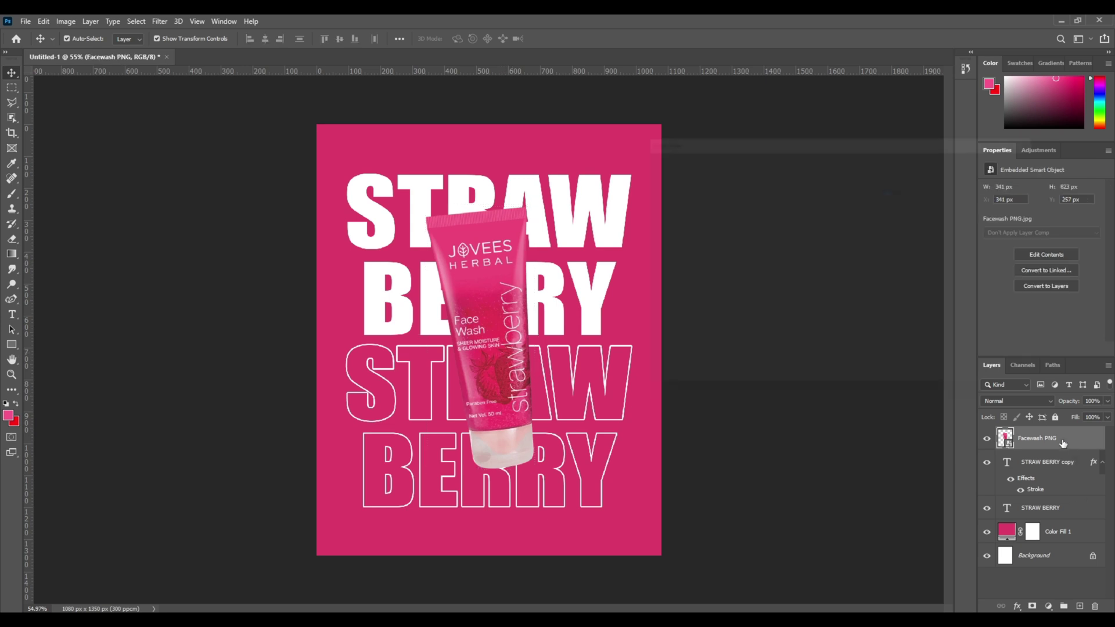
{"action": "left_click", "coordinate": [632, 347]}
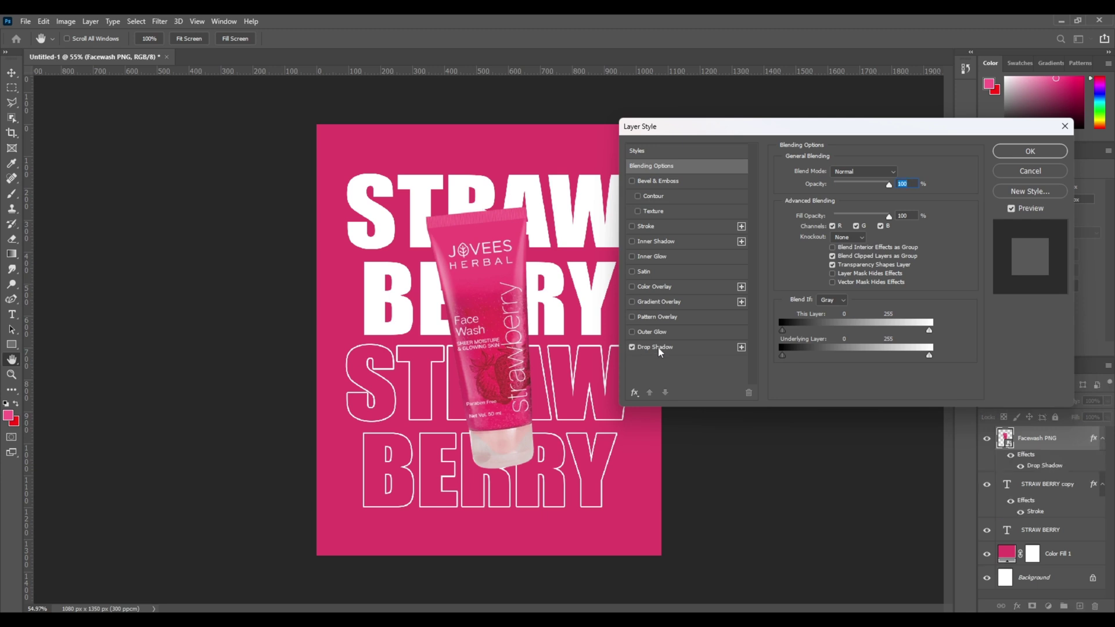
{"action": "left_click", "coordinate": [696, 347]}
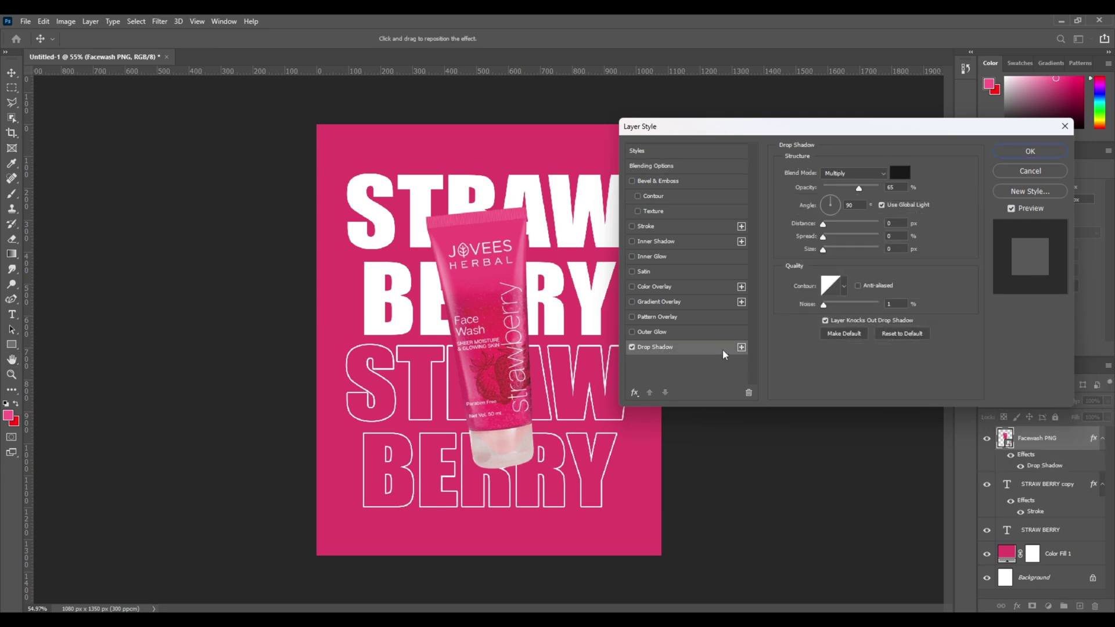
{"action": "left_click_drag", "start_coordinate": [860, 190], "coordinate": [873, 188]}
{"action": "left_click", "coordinate": [853, 174]}
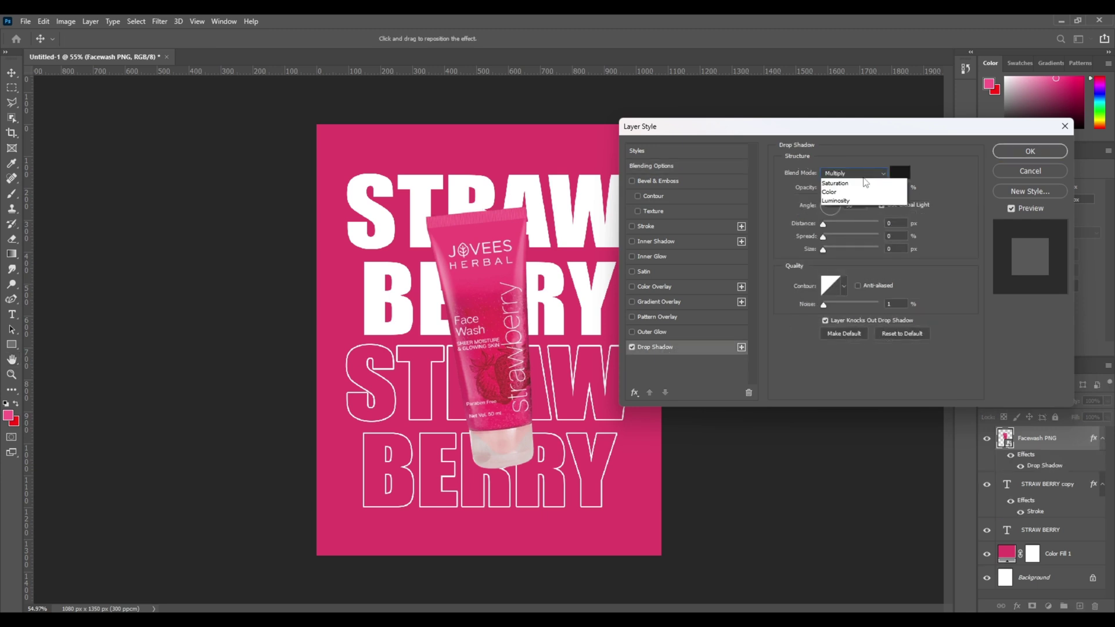
{"action": "left_click", "coordinate": [842, 174]}
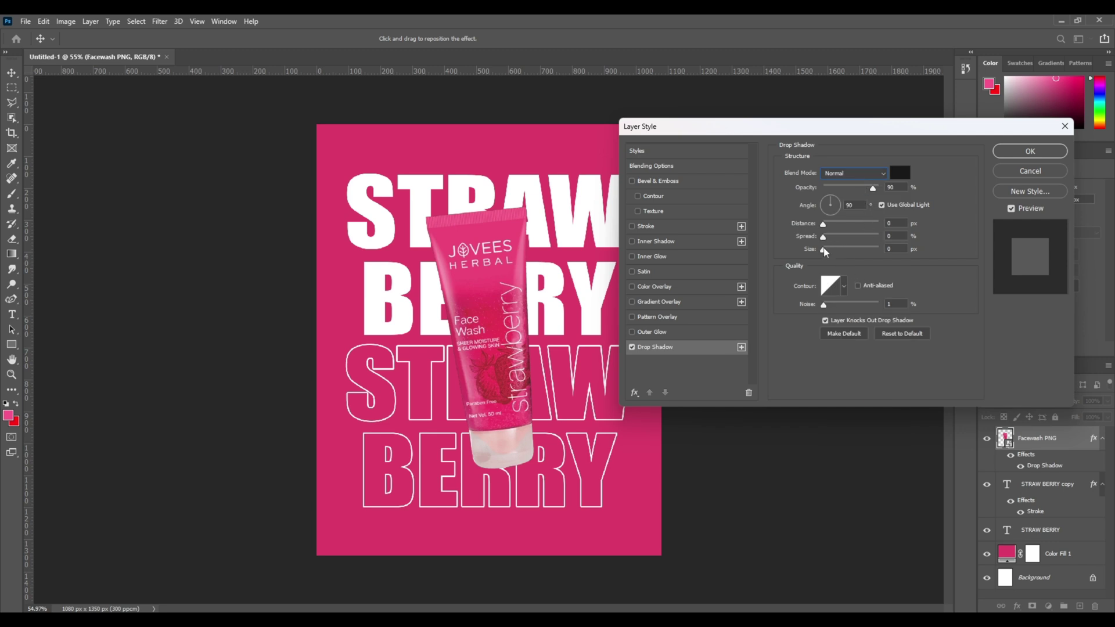
- Set the tube's drop shadow to 58% opacity, 123° angle, 41 px distance and 35 px size, and deselect the layer
{"action": "left_click_drag", "start_coordinate": [825, 251], "coordinate": [837, 224]}
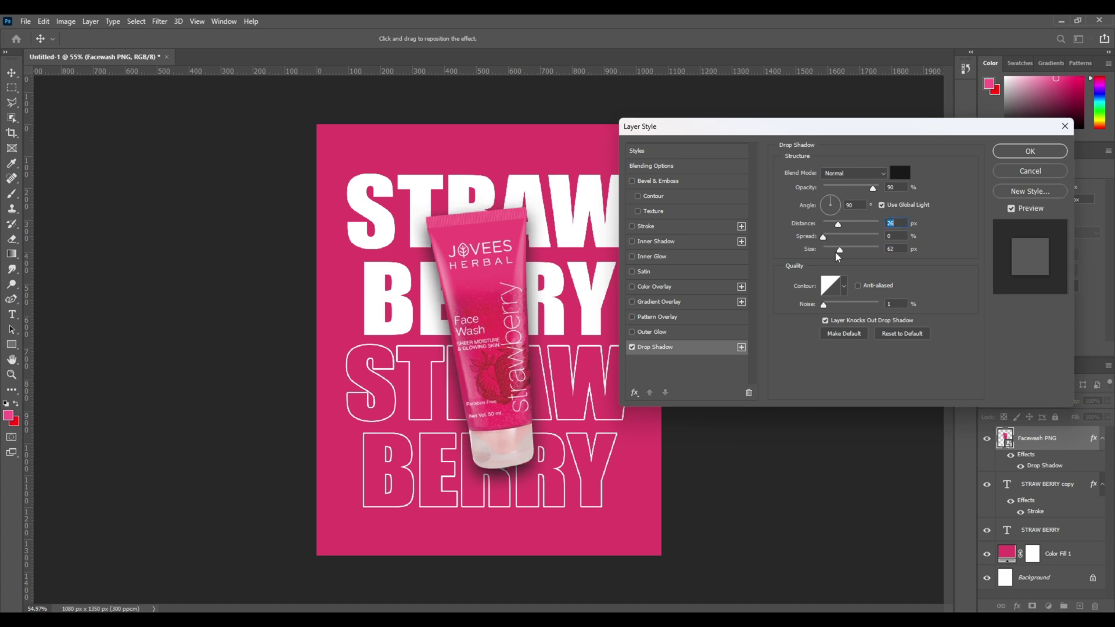
{"action": "left_click", "coordinate": [825, 198]}
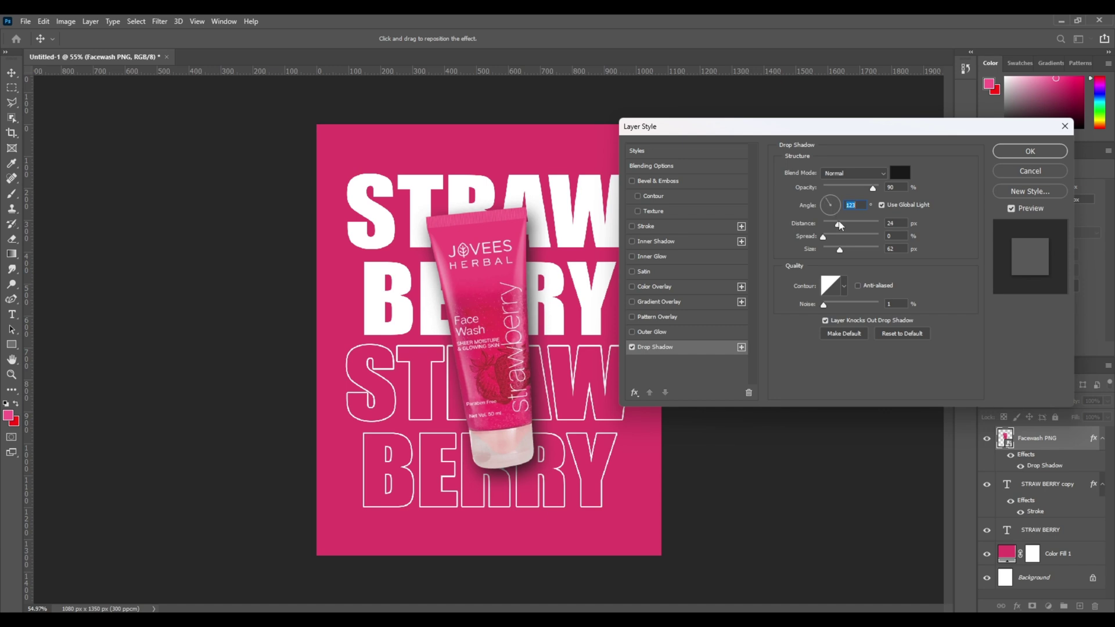
{"action": "left_click_drag", "start_coordinate": [839, 226], "coordinate": [836, 255]}
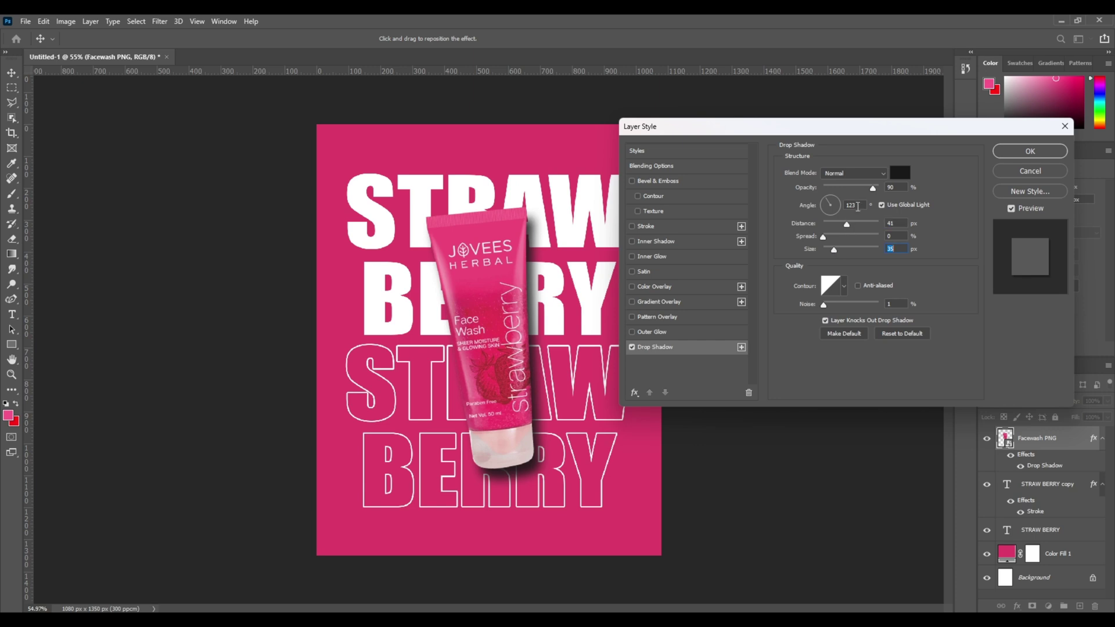
{"action": "left_click_drag", "start_coordinate": [871, 189], "coordinate": [856, 190]}
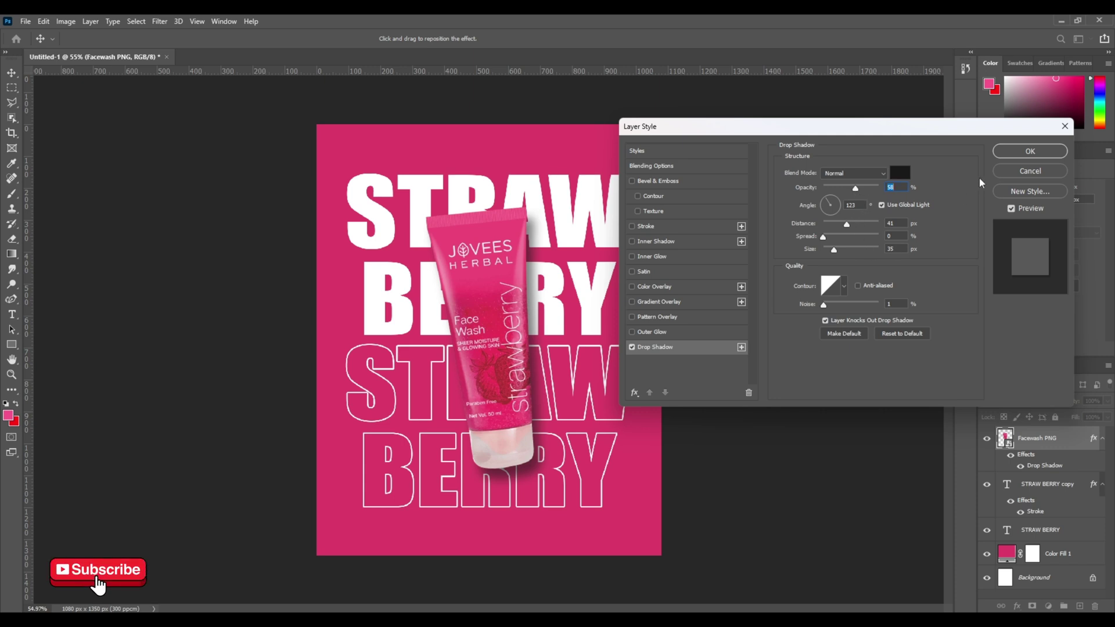
{"action": "left_click", "coordinate": [1012, 151]}
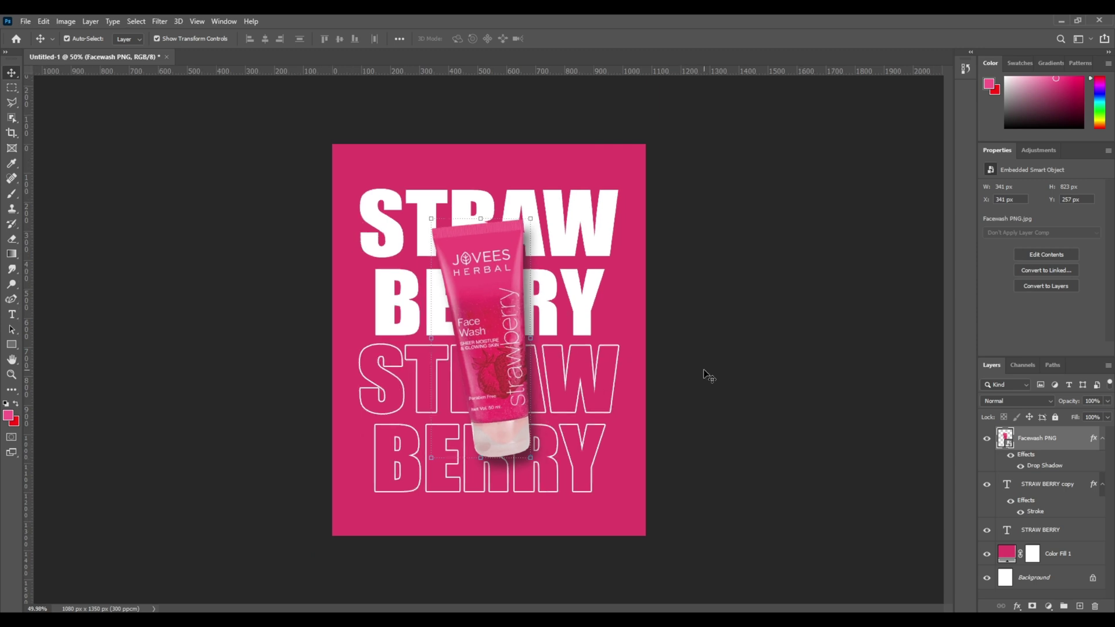
{"action": "left_click", "coordinate": [684, 390]}
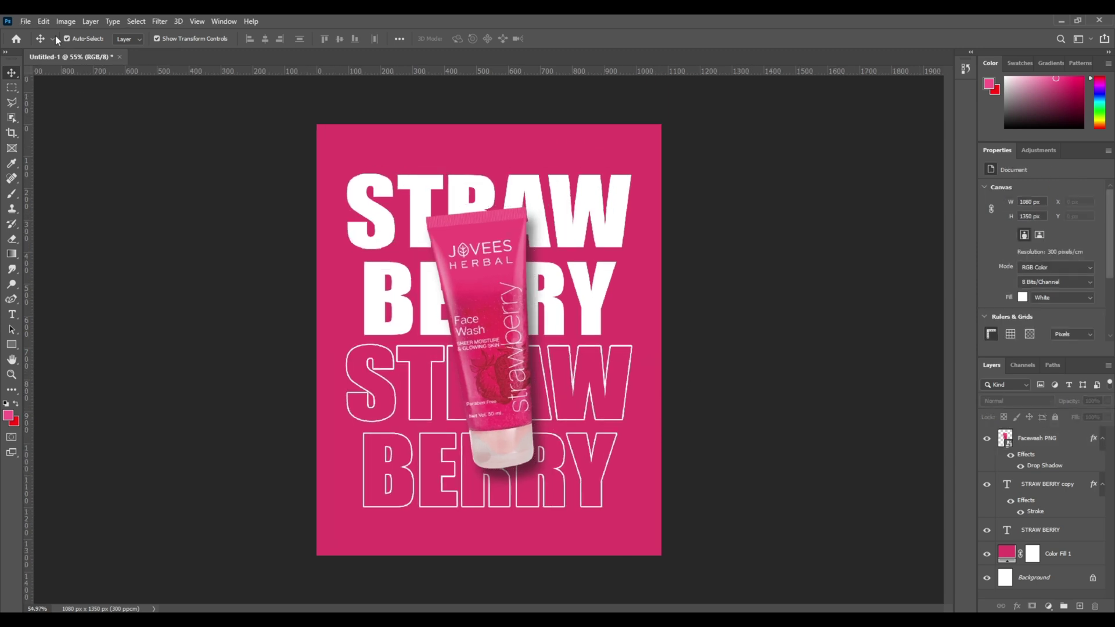
- Place the strawberry_PNG2598 image from Downloads into the poster as an embedded object
{"action": "left_click", "coordinate": [23, 22]}
{"action": "mouse_move", "coordinate": [80, 193]}
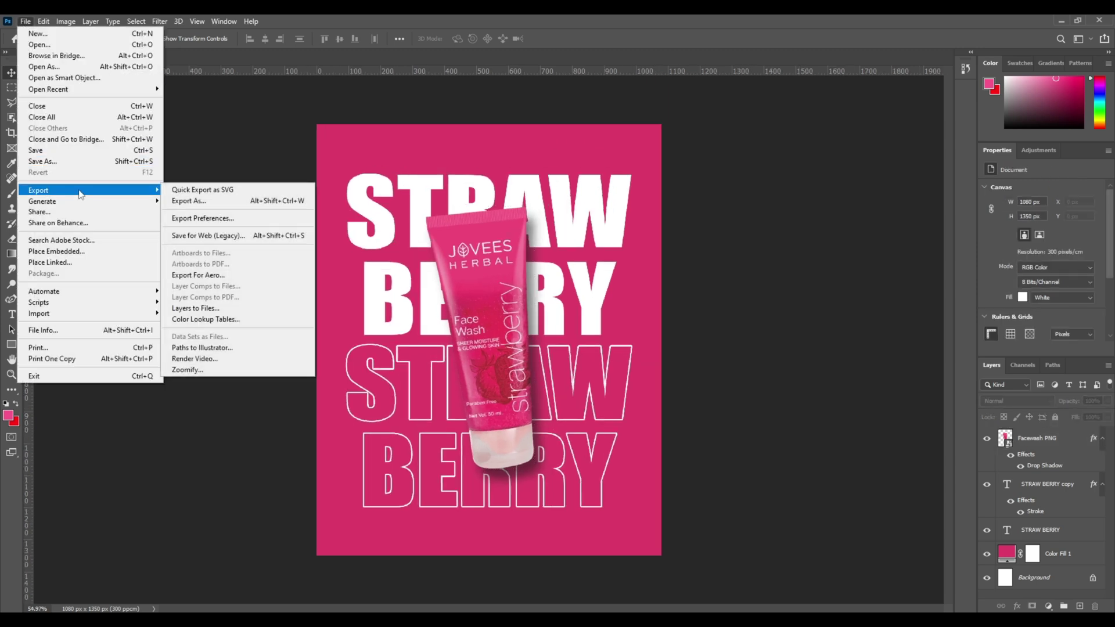
{"action": "left_click", "coordinate": [92, 250]}
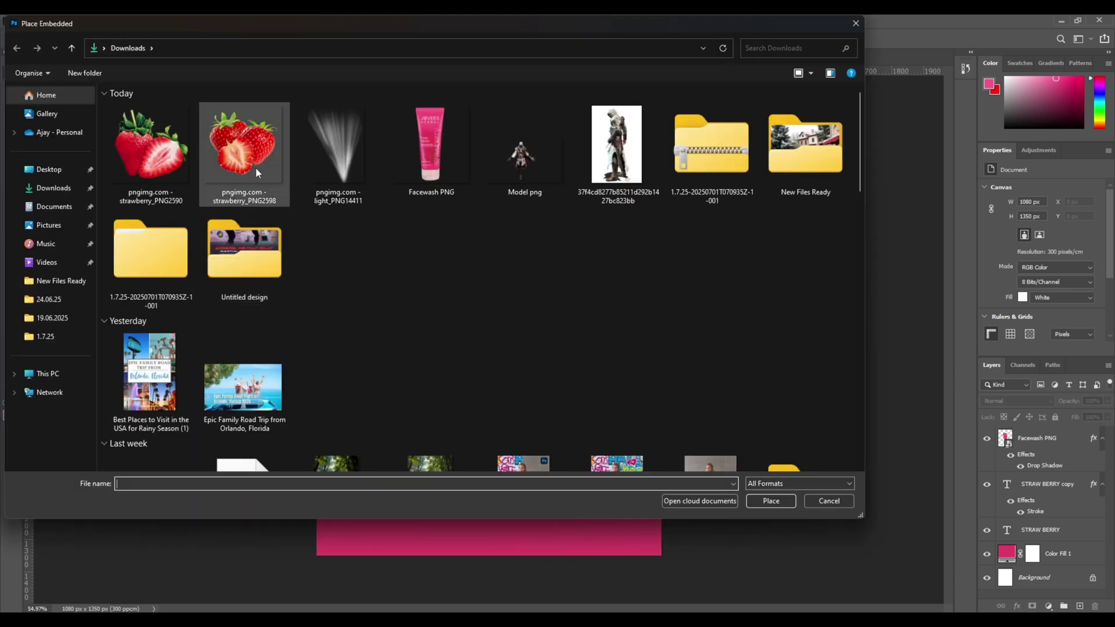
{"action": "double_click", "coordinate": [248, 159]}
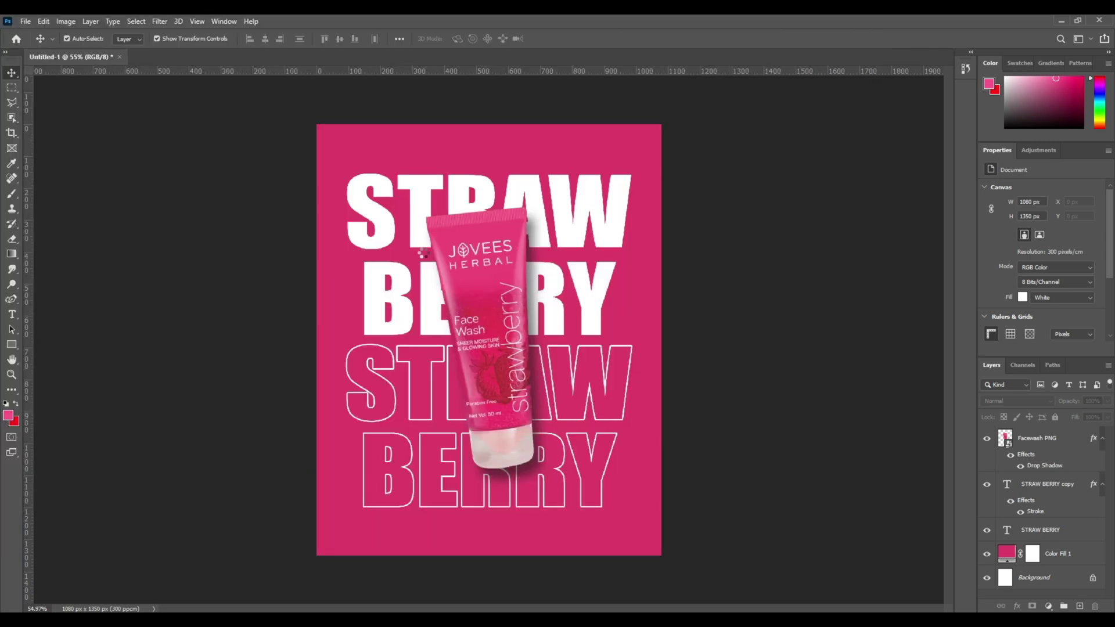
- Scale the strawberries to about 4%, rotate them about -14.6° and place them beside the tube's lower left side
{"action": "left_click_drag", "start_coordinate": [525, 318], "coordinate": [500, 324]}
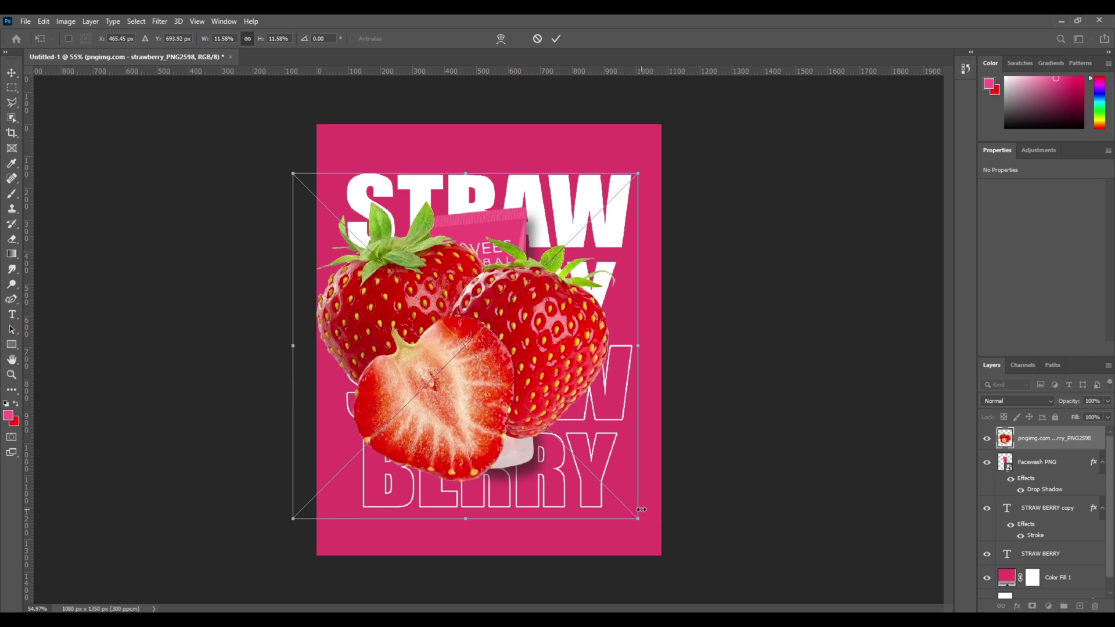
{"action": "left_click_drag", "start_coordinate": [641, 509], "coordinate": [531, 407]}
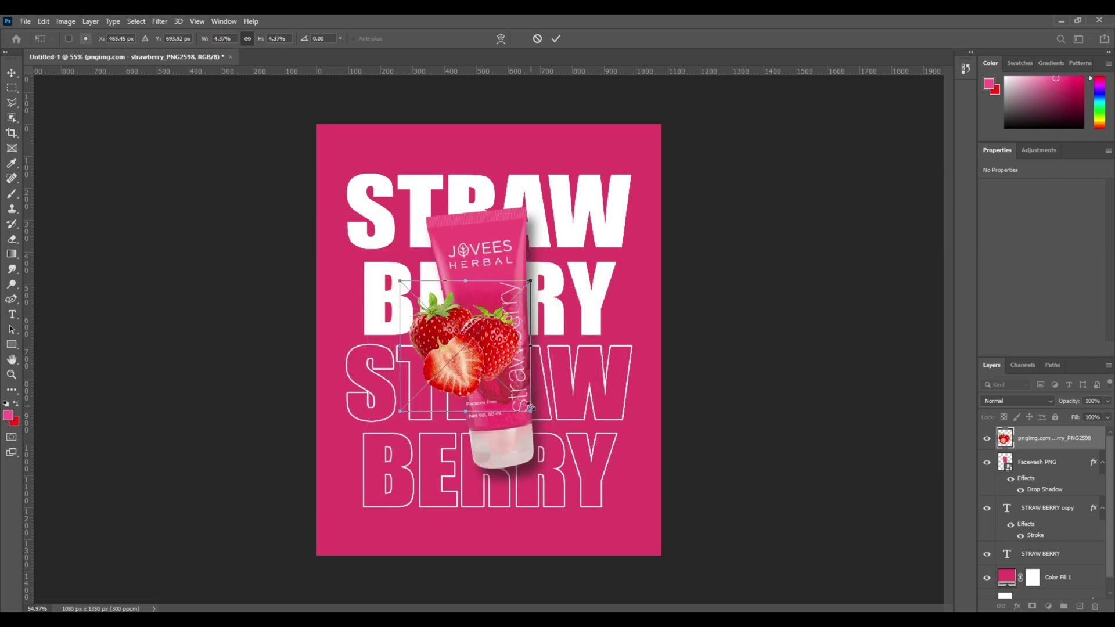
{"action": "left_click_drag", "start_coordinate": [473, 362], "coordinate": [432, 442]}
{"action": "left_click_drag", "start_coordinate": [556, 435], "coordinate": [550, 398]}
{"action": "left_click_drag", "start_coordinate": [504, 472], "coordinate": [493, 463]}
{"action": "left_click", "coordinate": [557, 38]}
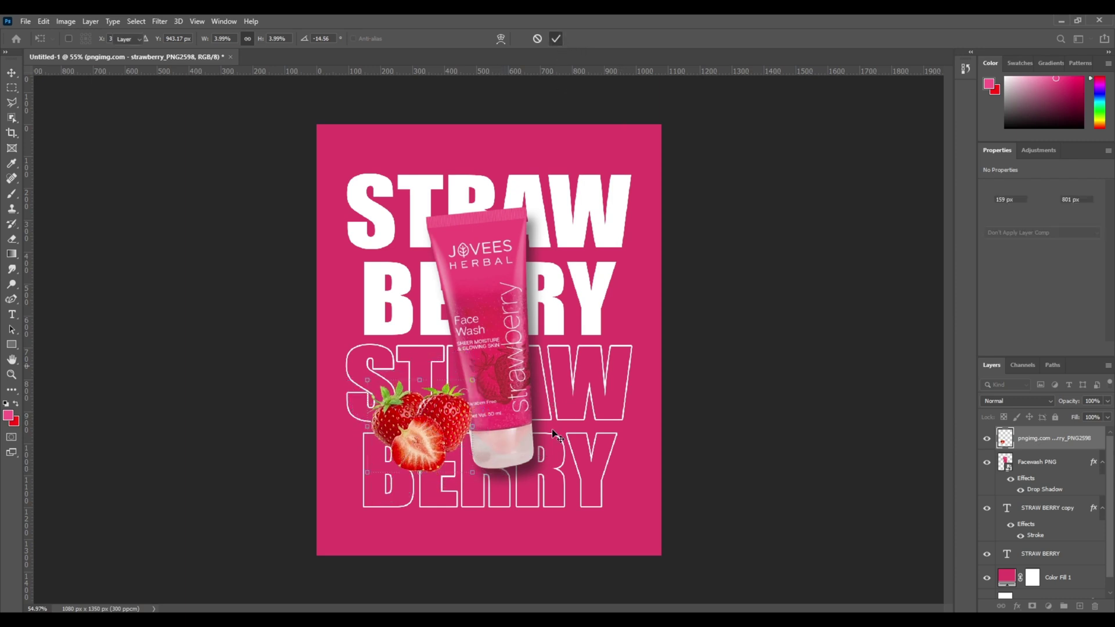
- Shift the strawberries slightly away from the tube and up, and move or copy the tube's drop shadow effect onto their layer
{"action": "left_click_drag", "start_coordinate": [465, 427], "coordinate": [458, 428]}
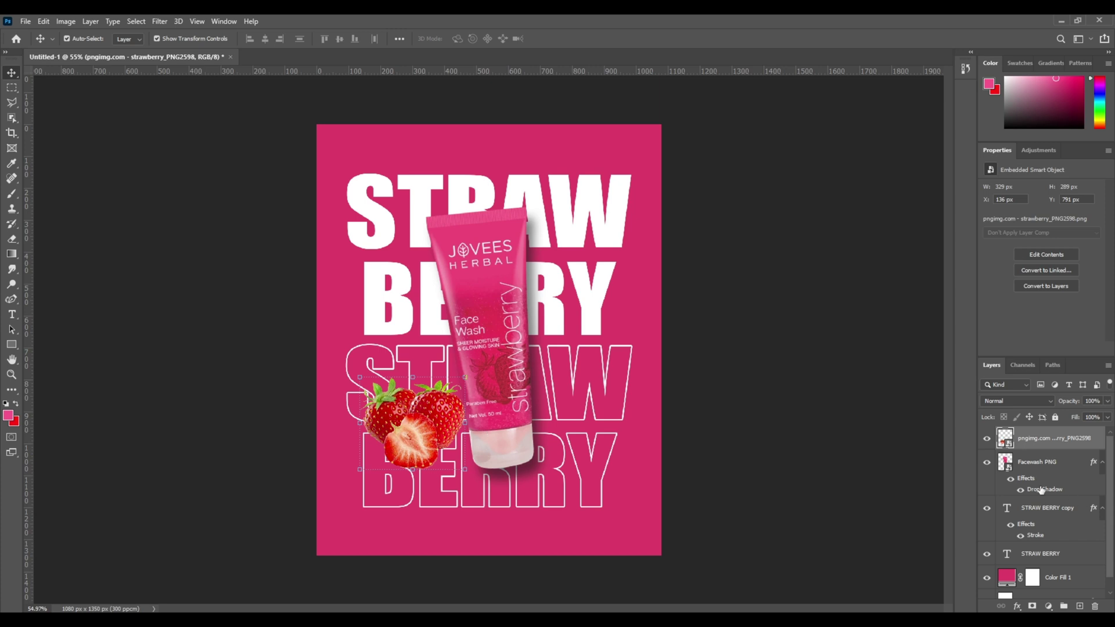
{"action": "left_click_drag", "start_coordinate": [1040, 490], "coordinate": [1040, 444]}
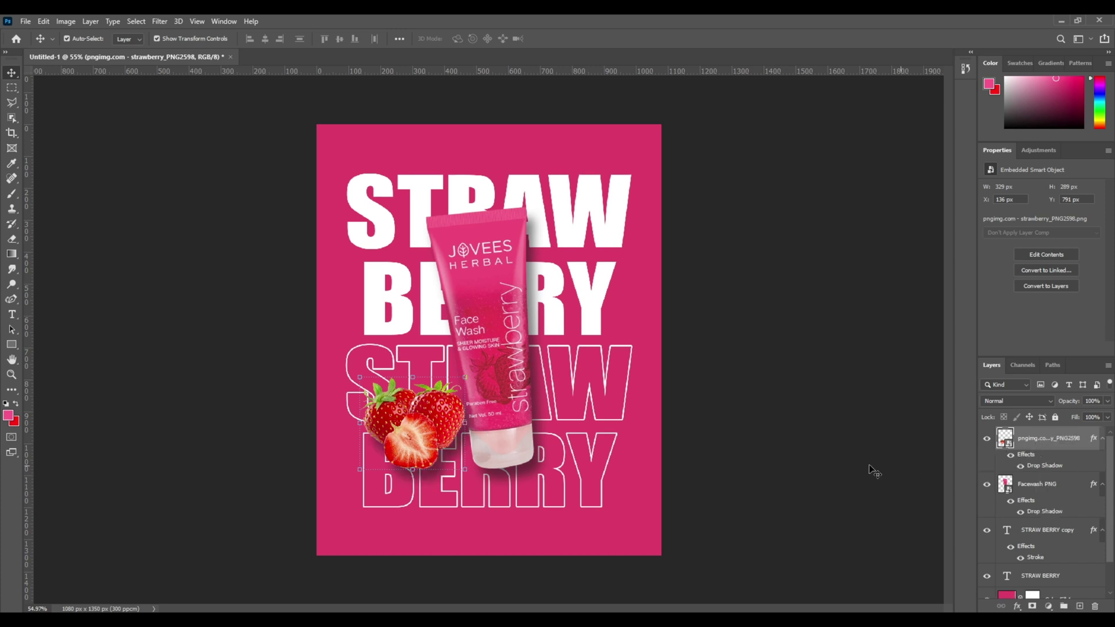
{"action": "left_click_drag", "start_coordinate": [431, 436], "coordinate": [431, 433]}
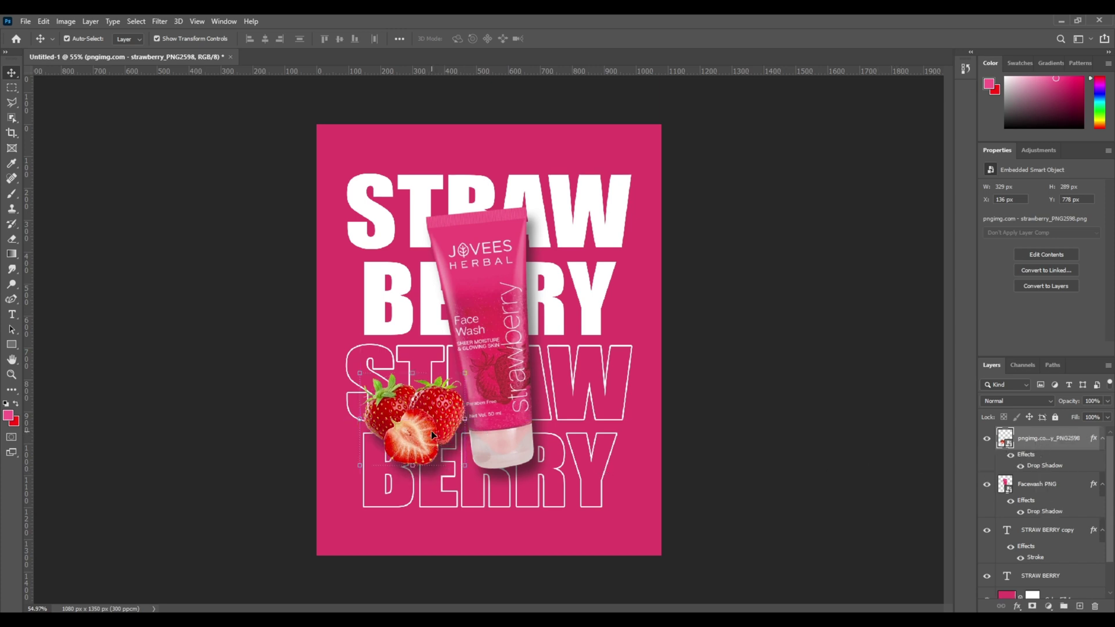
- Set the strawberries' drop shadow to 44% opacity, 18 px distance and 16 px size, and nudge the strawberries slightly down
{"action": "double_click", "coordinate": [1045, 465]}
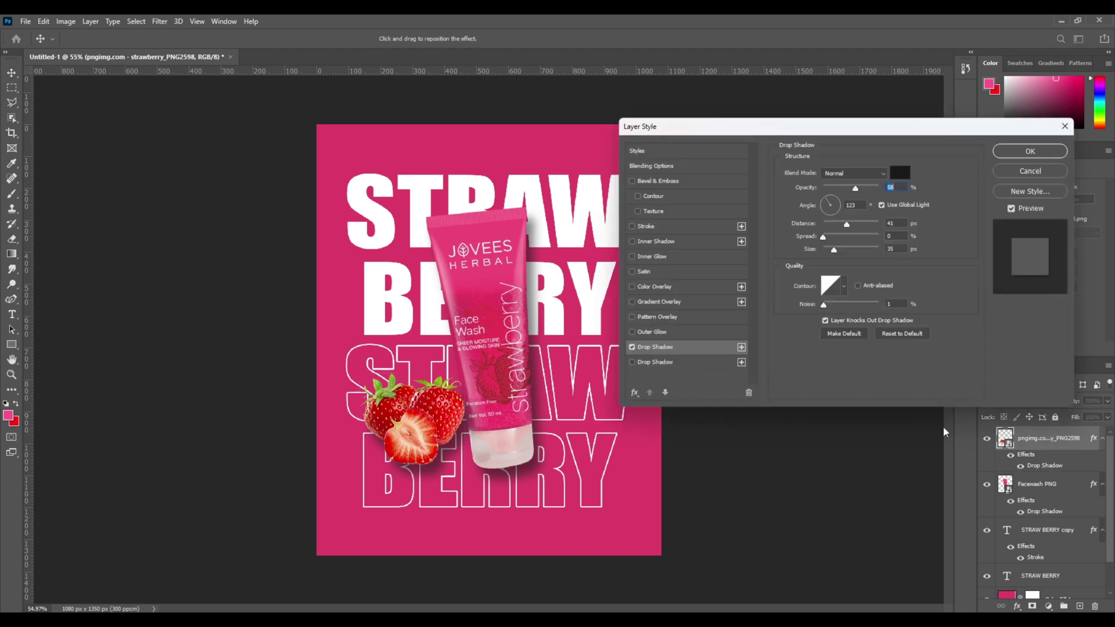
{"action": "left_click_drag", "start_coordinate": [845, 224], "coordinate": [835, 226]}
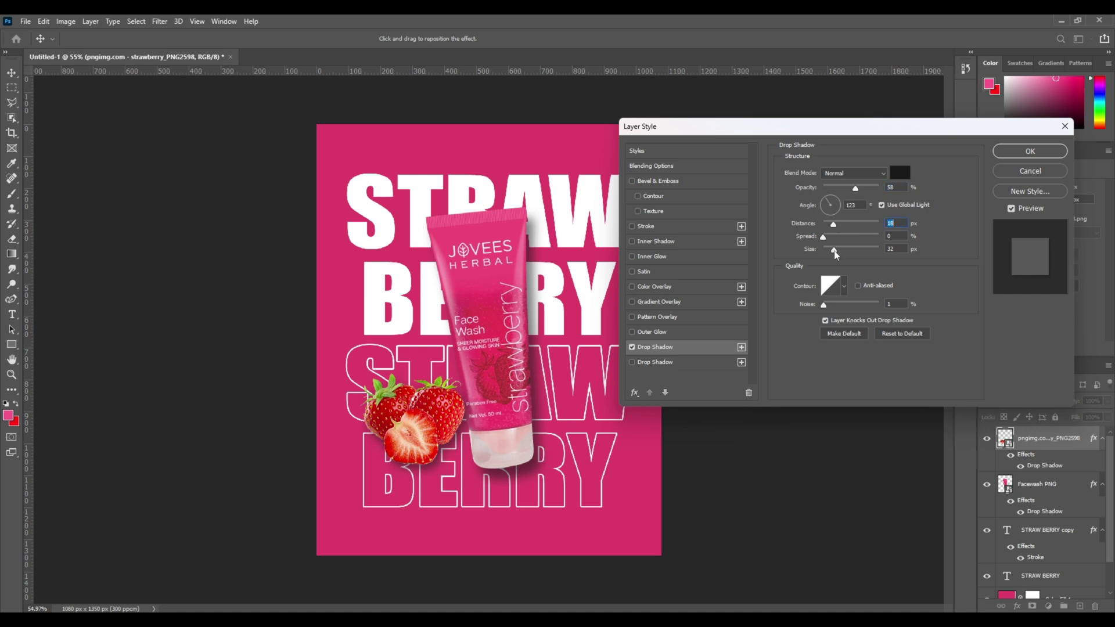
{"action": "left_click", "coordinate": [830, 251]}
{"action": "left_click_drag", "start_coordinate": [855, 190], "coordinate": [847, 189]}
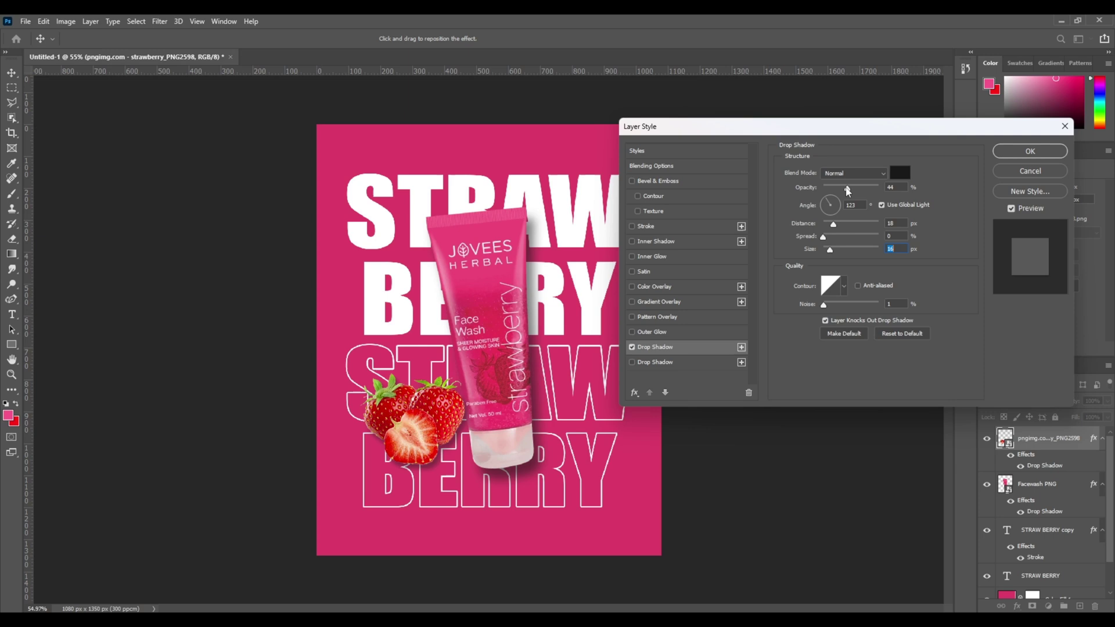
{"action": "left_click", "coordinate": [1028, 151]}
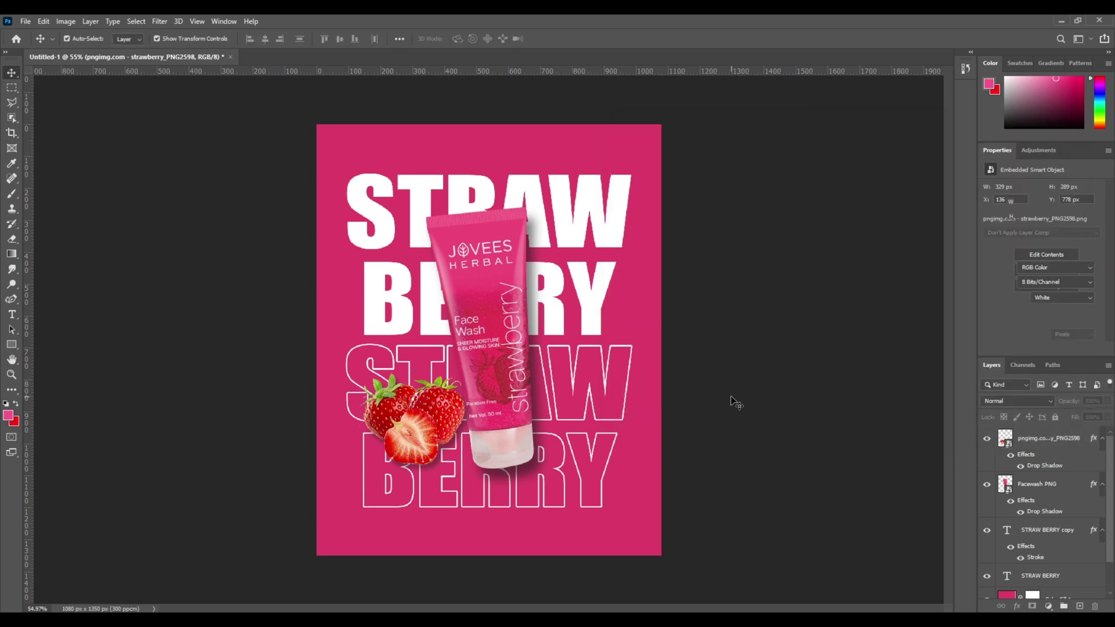
{"action": "left_click", "coordinate": [730, 397]}
{"action": "key", "text": "ctrl+minus"}
{"action": "left_click_drag", "start_coordinate": [427, 432], "coordinate": [426, 436]}
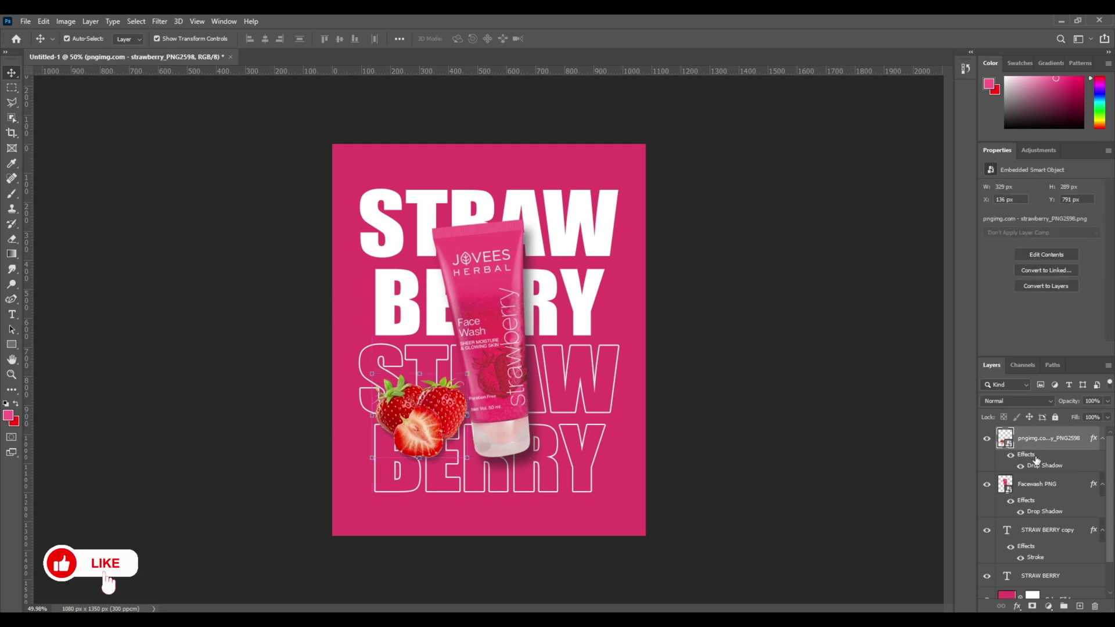
- Add a Levels adjustment clipped to the strawberries' layer, set its midtones to about 0.65, and deselect the layer
{"action": "left_click", "coordinate": [1049, 606]}
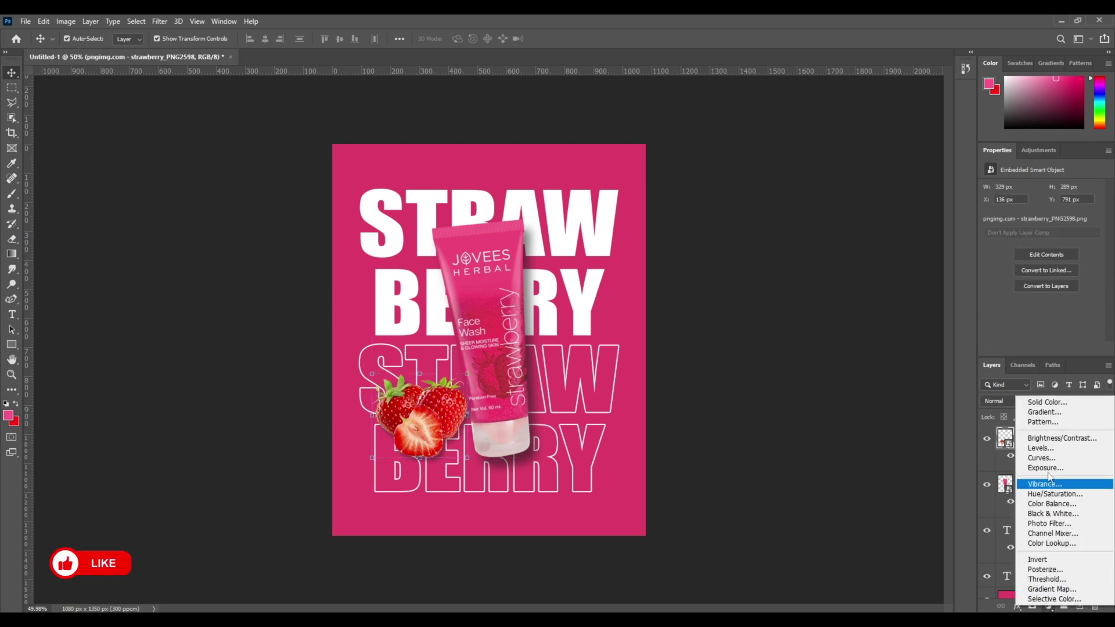
{"action": "left_click", "coordinate": [1041, 448]}
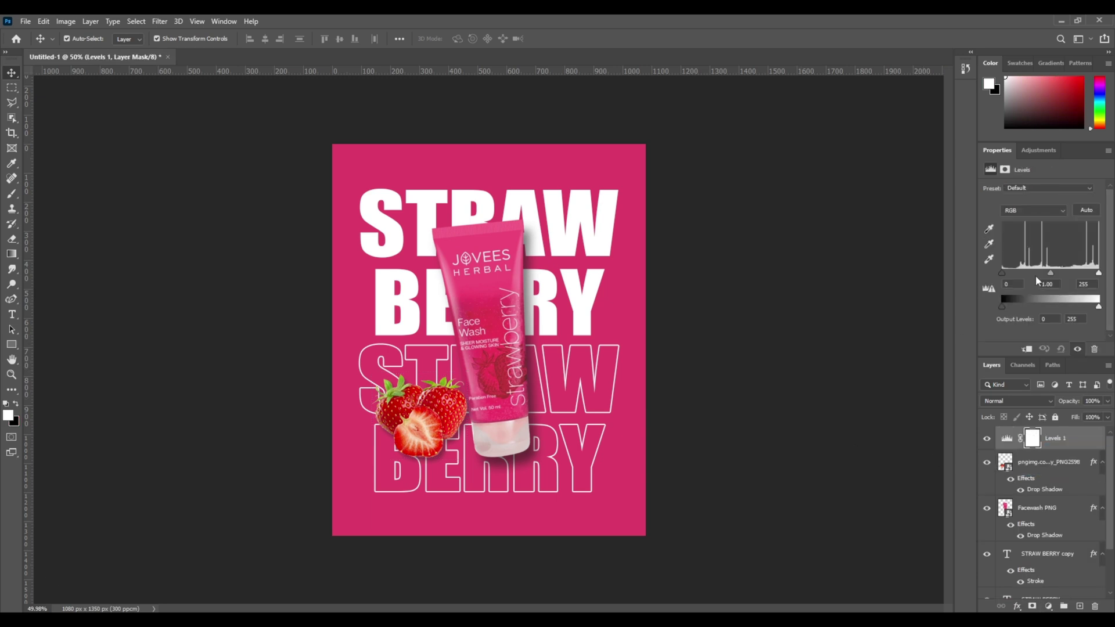
{"action": "left_click_drag", "start_coordinate": [1050, 273], "coordinate": [1055, 272]}
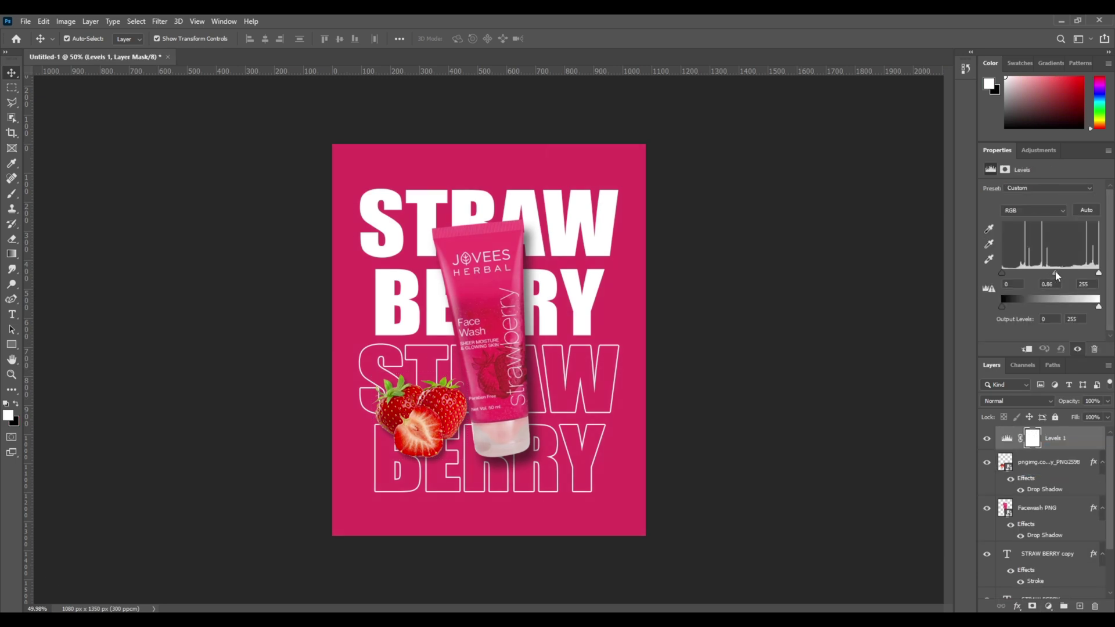
{"action": "left_click", "coordinate": [1028, 349]}
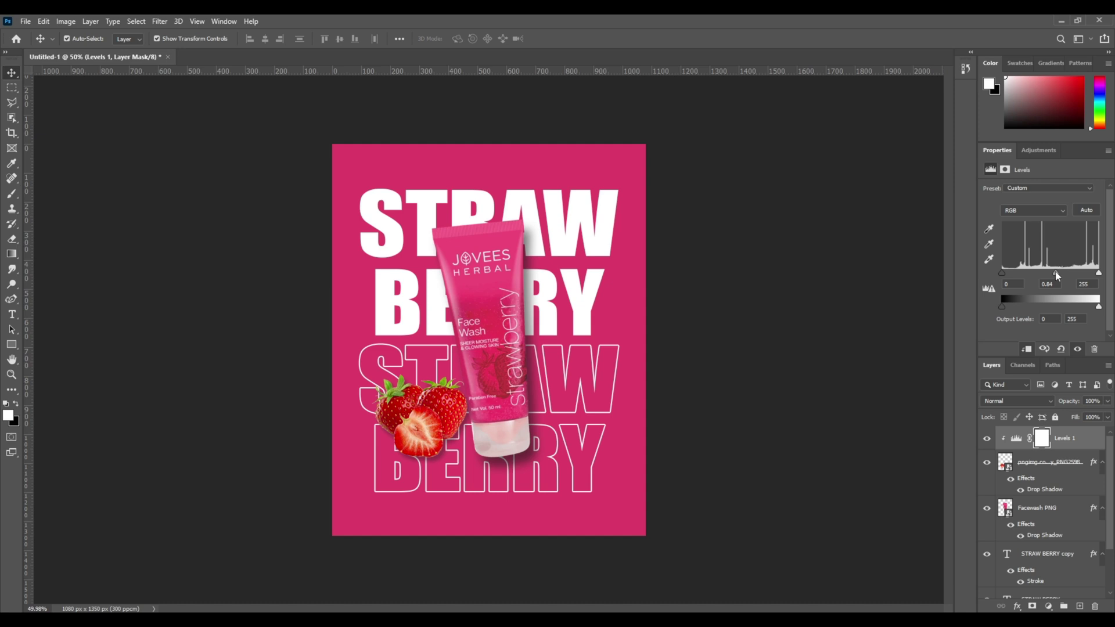
{"action": "left_click_drag", "start_coordinate": [1063, 271], "coordinate": [1068, 271]}
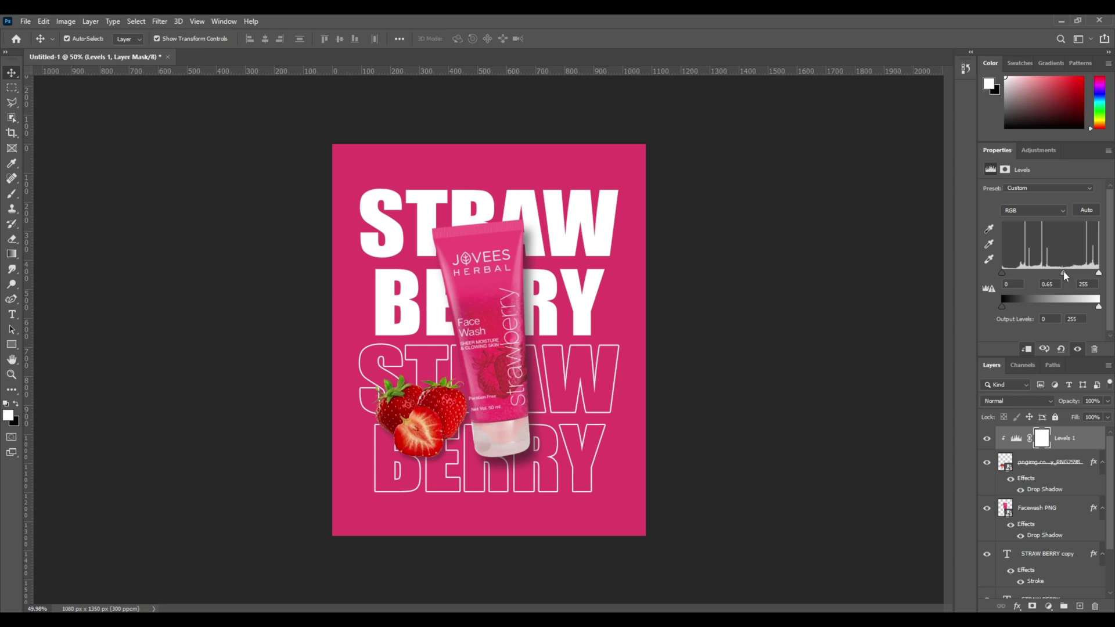
{"action": "left_click", "coordinate": [717, 280]}
{"action": "scroll", "coordinate": [674, 385], "scroll_direction": "up", "scroll_amount": 1}
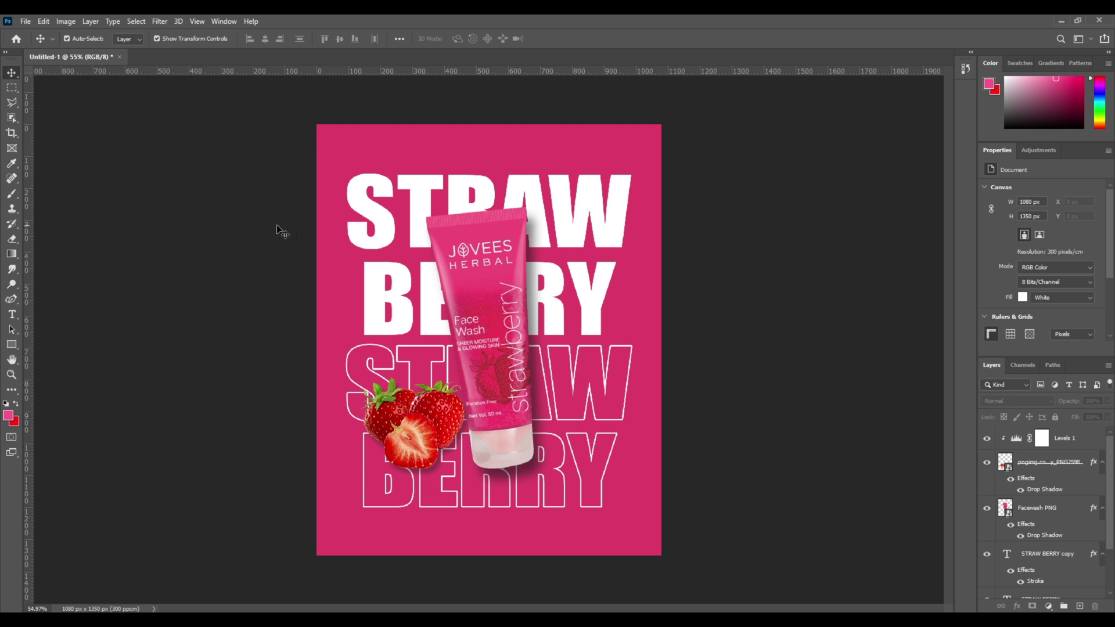
- Place strawberry_PNG2590 from Downloads as an embedded object, scaled to about 12.5%, rotated 10.7° and positioned over the poster's upper right edge
{"action": "left_click", "coordinate": [25, 21]}
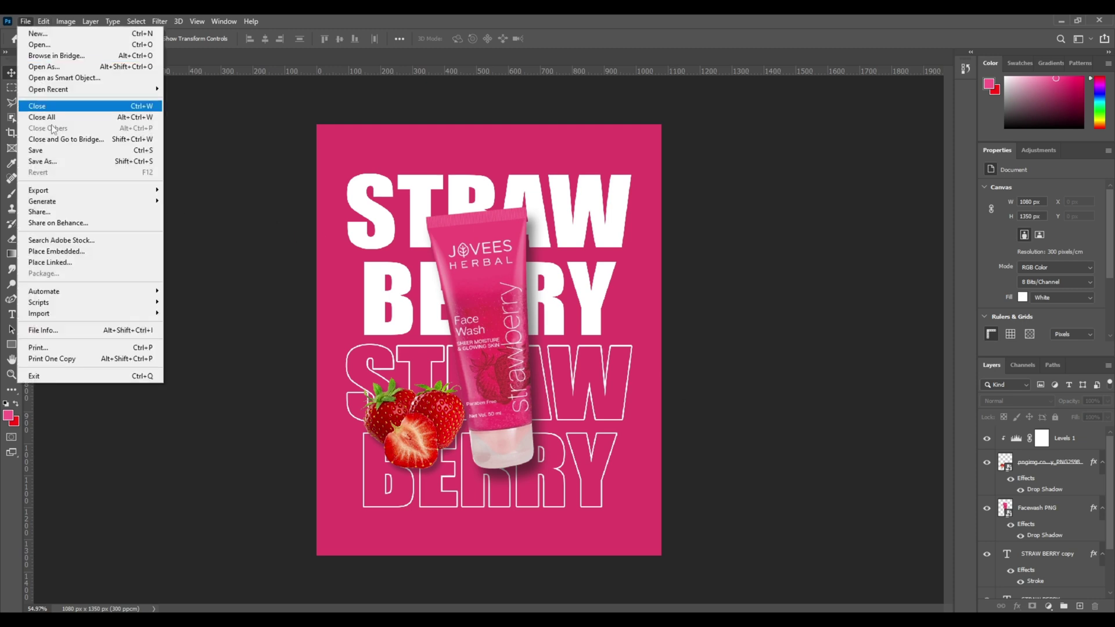
{"action": "left_click", "coordinate": [97, 250]}
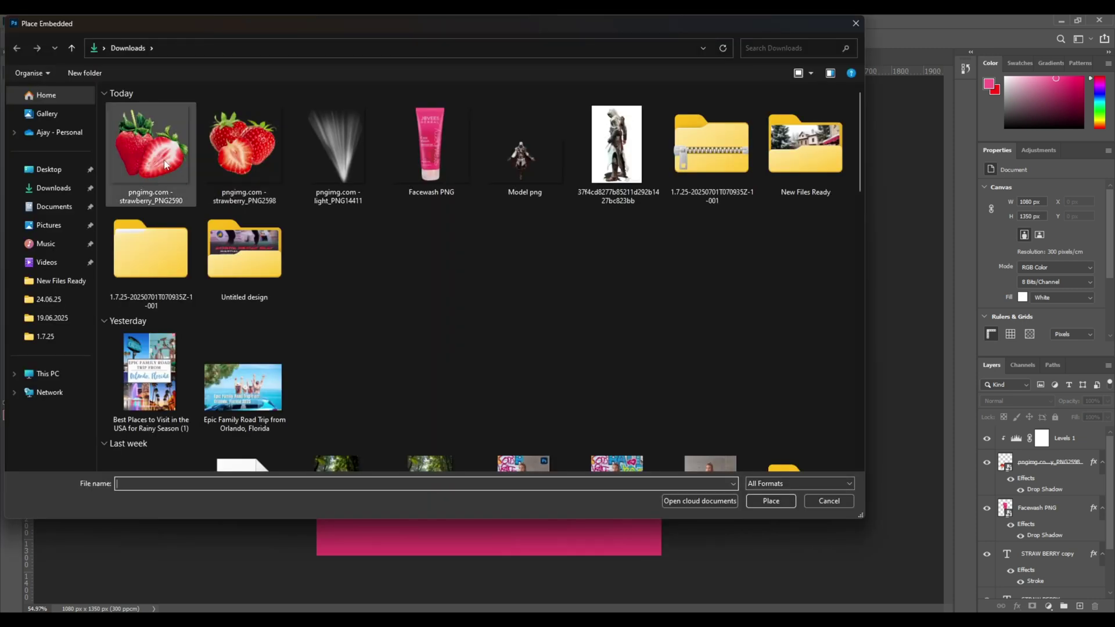
{"action": "double_click", "coordinate": [168, 160]}
{"action": "left_click_drag", "start_coordinate": [467, 297], "coordinate": [545, 254]}
{"action": "left_click_drag", "start_coordinate": [738, 469], "coordinate": [625, 355]}
{"action": "left_click_drag", "start_coordinate": [584, 321], "coordinate": [661, 243]}
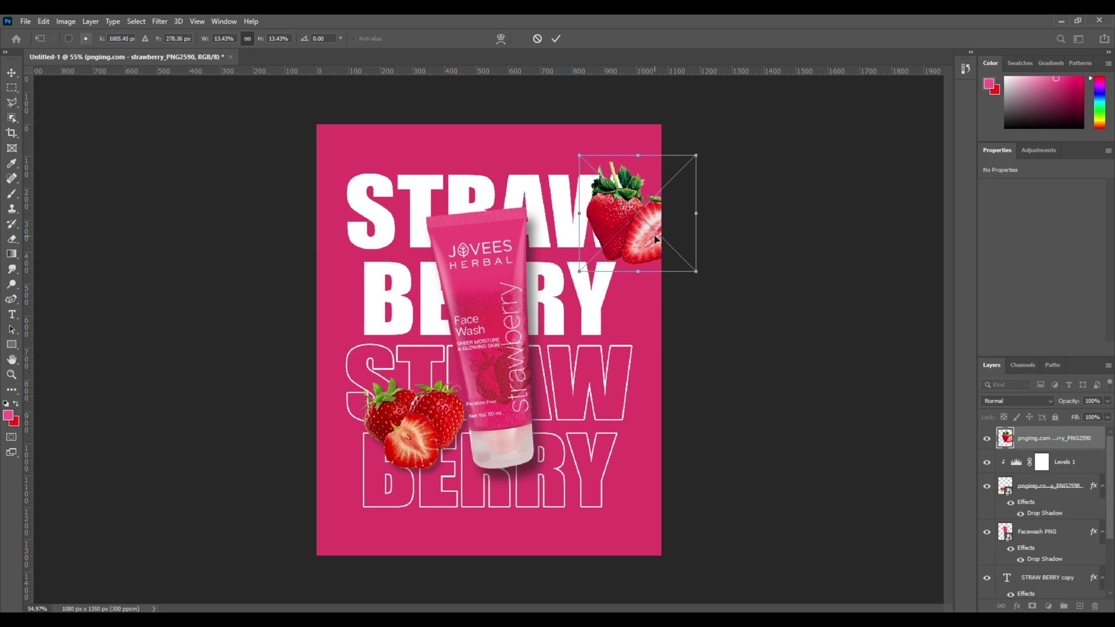
{"action": "left_click_drag", "start_coordinate": [705, 281], "coordinate": [679, 271]}
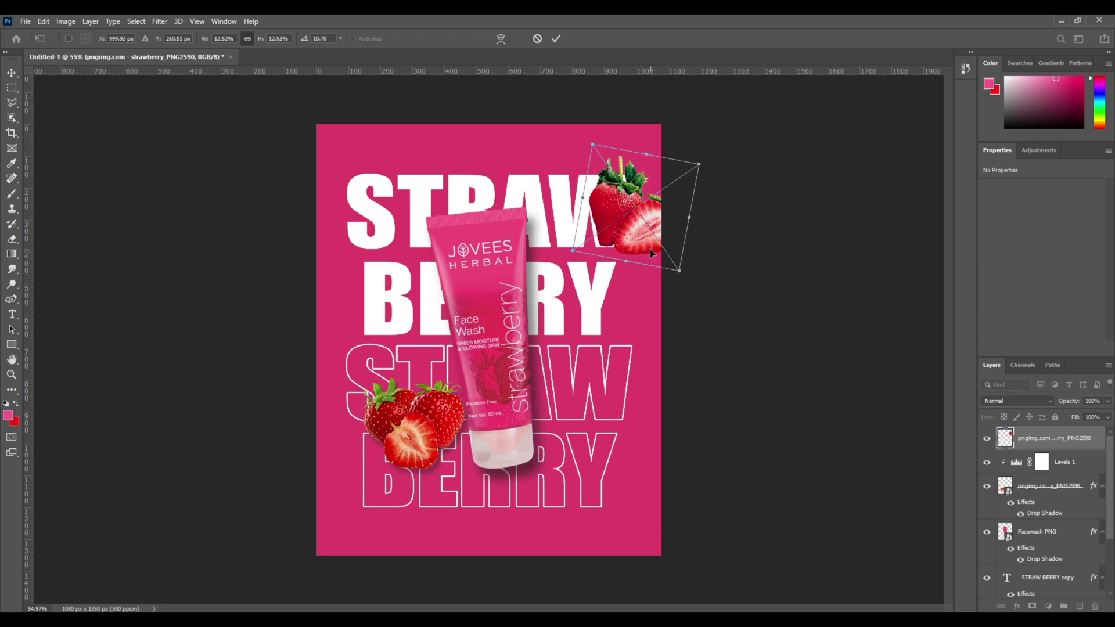
{"action": "mouse_move", "coordinate": [646, 231]}
{"action": "left_mouse_down"}
{"action": "mouse_move", "coordinate": [652, 197]}
{"action": "mouse_move", "coordinate": [649, 218]}
{"action": "left_mouse_up"}
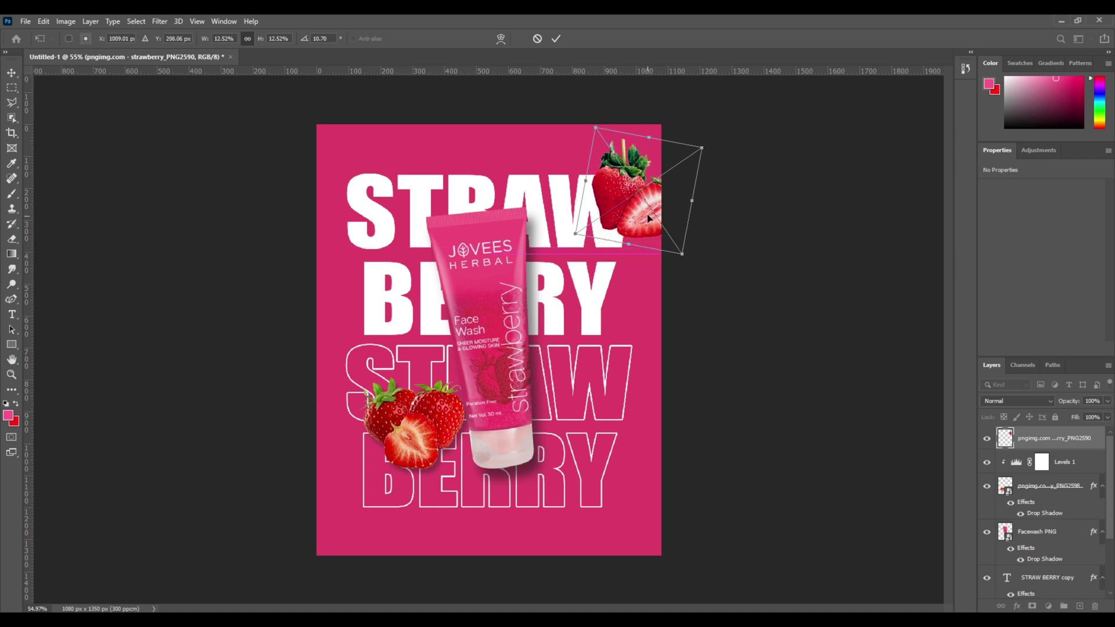
{"action": "left_click", "coordinate": [553, 42]}
- Duplicate the strawberries beside the tube into the poster's lower left corner, enlarged to about 7.8% and rotated to about -23.5°
{"action": "left_click", "coordinate": [419, 446]}
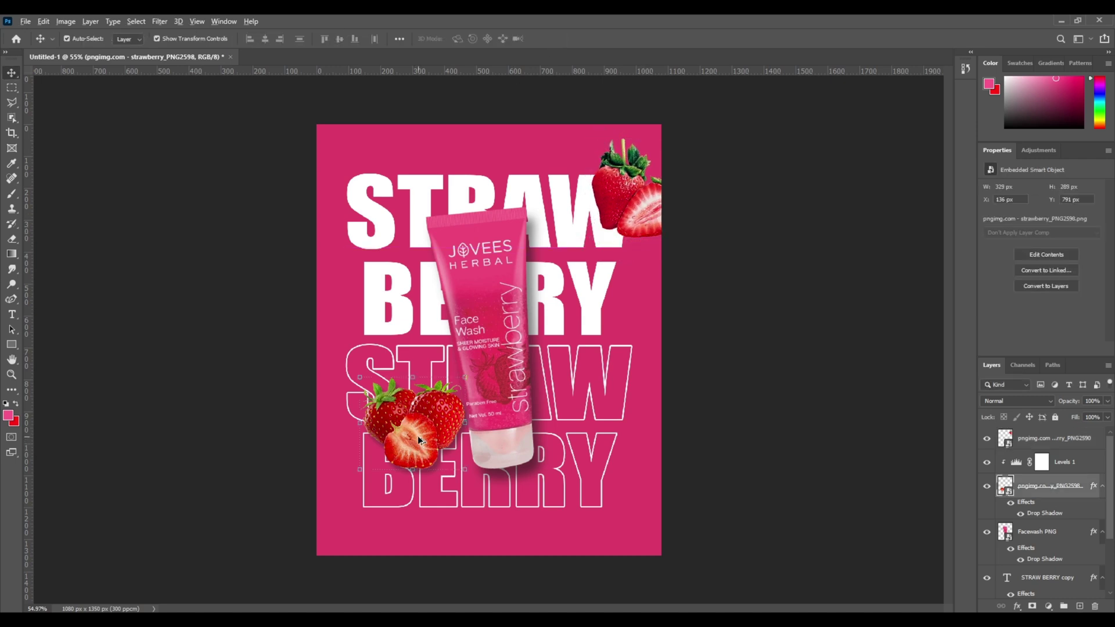
{"action": "left_click_drag", "start_coordinate": [418, 439], "coordinate": [346, 556], "text": "alt"}
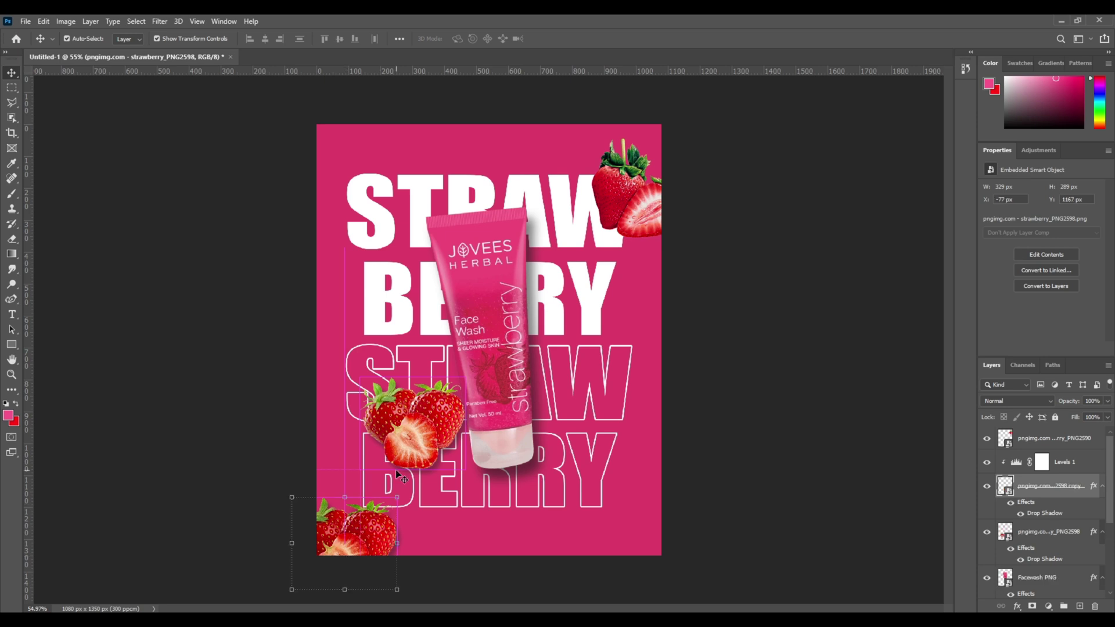
{"action": "left_click_drag", "start_coordinate": [397, 497], "coordinate": [569, 263]}
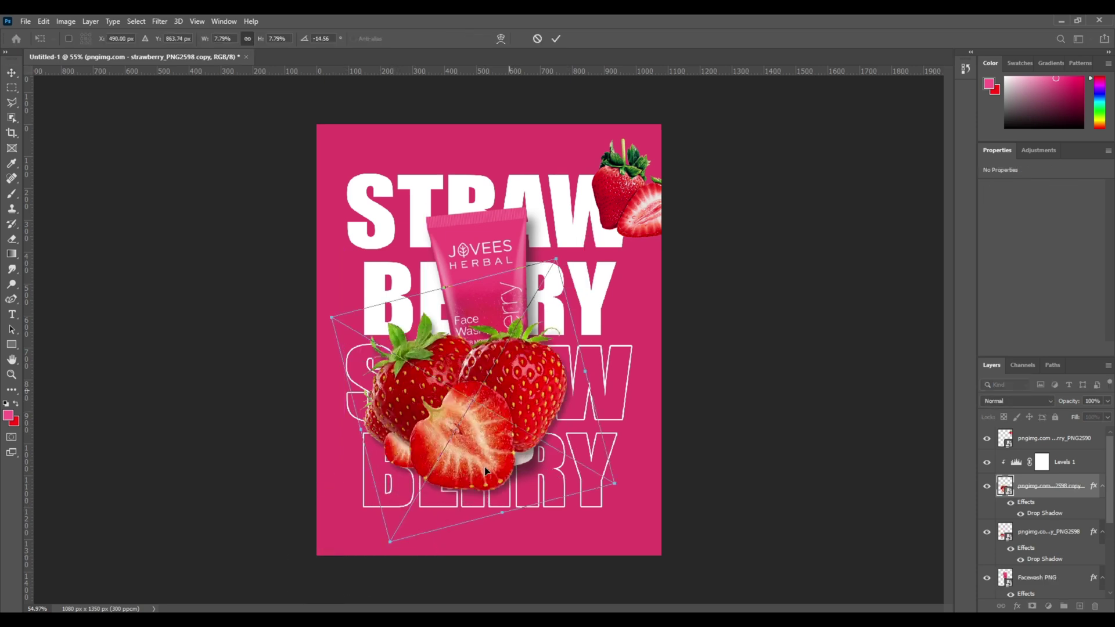
{"action": "left_click_drag", "start_coordinate": [513, 393], "coordinate": [370, 568]}
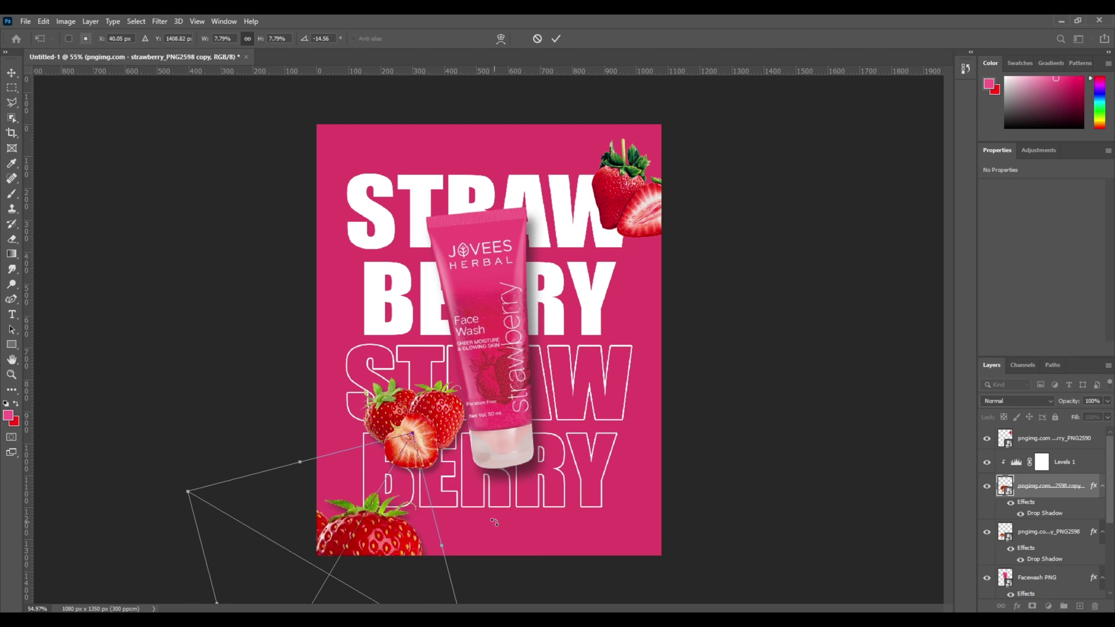
{"action": "left_click_drag", "start_coordinate": [495, 522], "coordinate": [491, 495]}
{"action": "left_click_drag", "start_coordinate": [396, 538], "coordinate": [394, 530]}
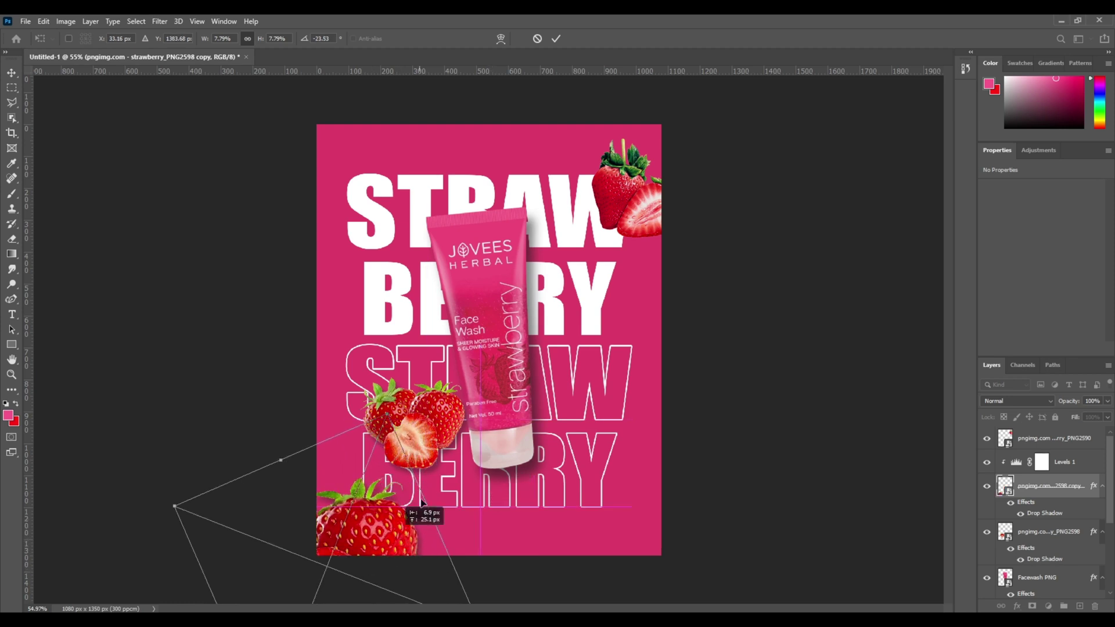
{"action": "left_click", "coordinate": [556, 38]}
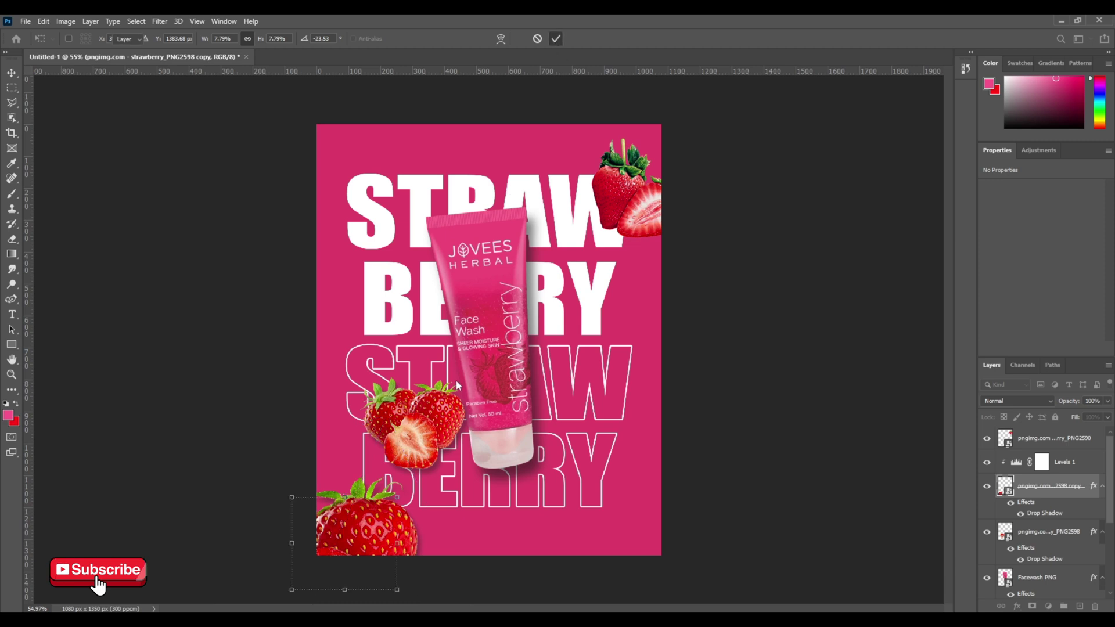
- Rotate the small strawberries beside the tube to about -20.2°
{"action": "mouse_move", "coordinate": [436, 429]}
{"action": "left_mouse_down"}
{"action": "mouse_move", "coordinate": [433, 411]}
{"action": "mouse_move", "coordinate": [523, 427]}
{"action": "mouse_move", "coordinate": [598, 420]}
{"action": "mouse_move", "coordinate": [449, 419]}
{"action": "mouse_move", "coordinate": [431, 429]}
{"action": "mouse_move", "coordinate": [505, 408]}
{"action": "mouse_move", "coordinate": [438, 434]}
{"action": "left_mouse_up"}
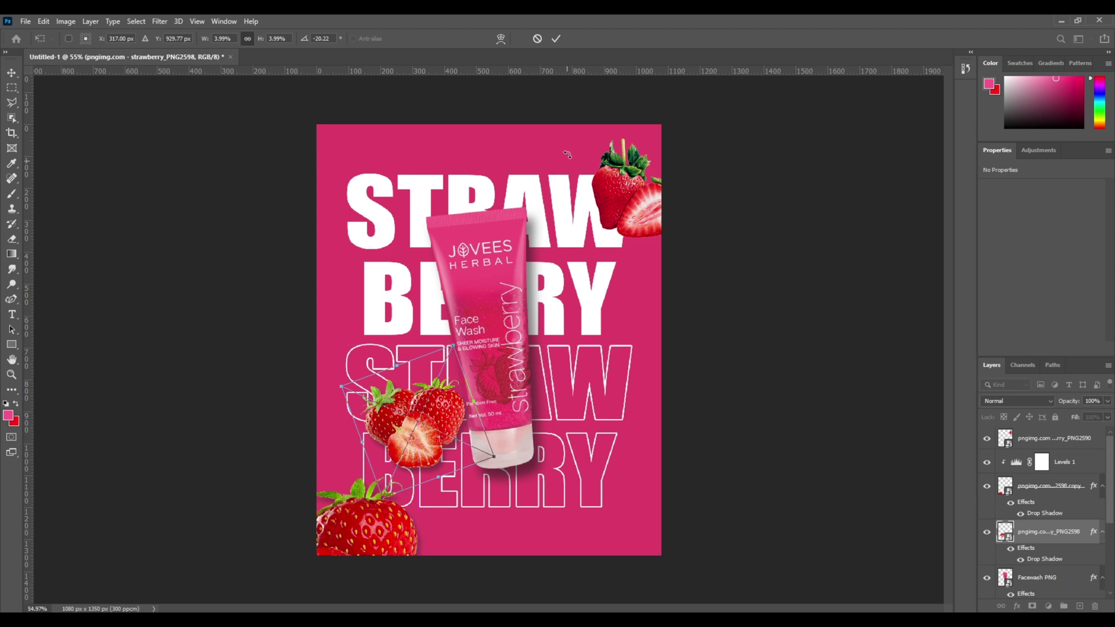
{"action": "left_click", "coordinate": [557, 42]}
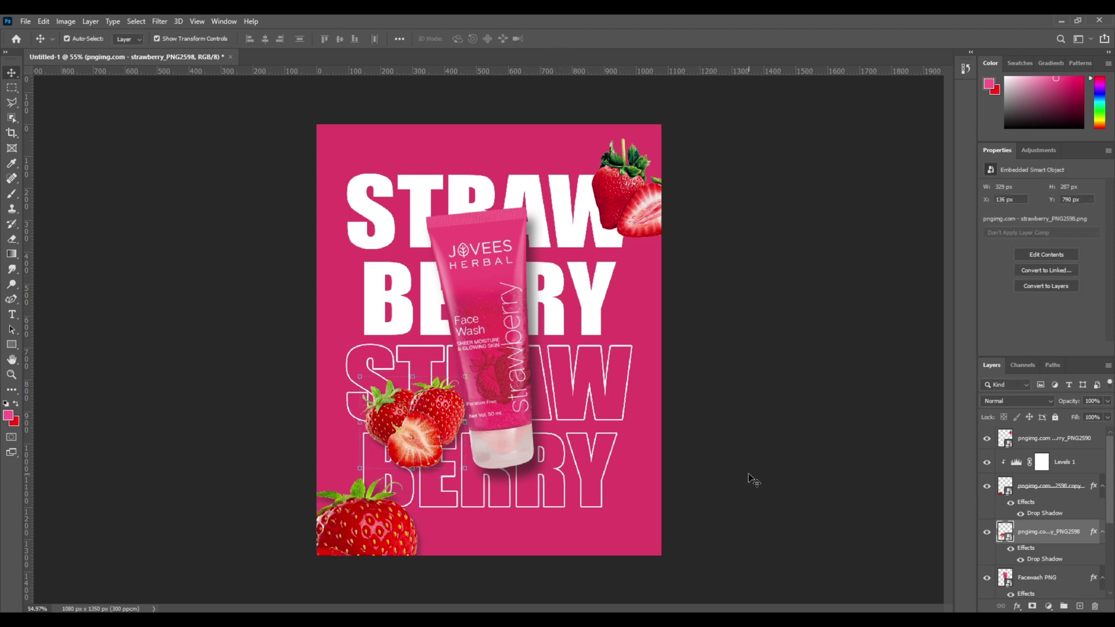
- Enlarge the upper right strawberries to about 15.6%, rotate them to about 6.2° and shift them partly beyond the poster's top edge
{"action": "left_click", "coordinate": [639, 197]}
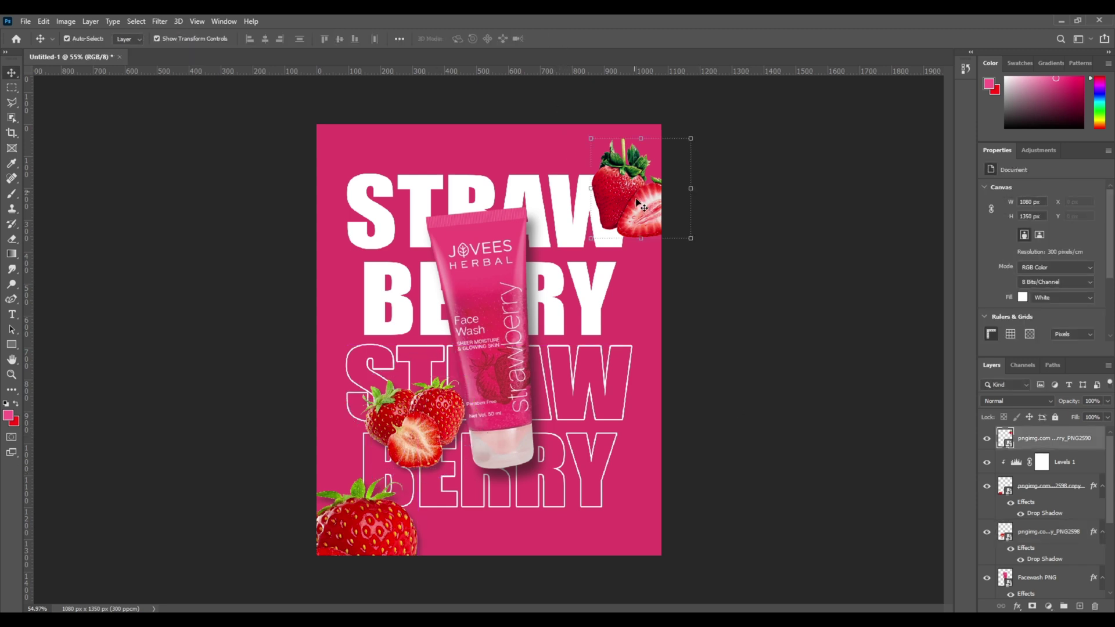
{"action": "left_click", "coordinate": [690, 238]}
{"action": "left_click_drag", "start_coordinate": [691, 239], "coordinate": [605, 156]}
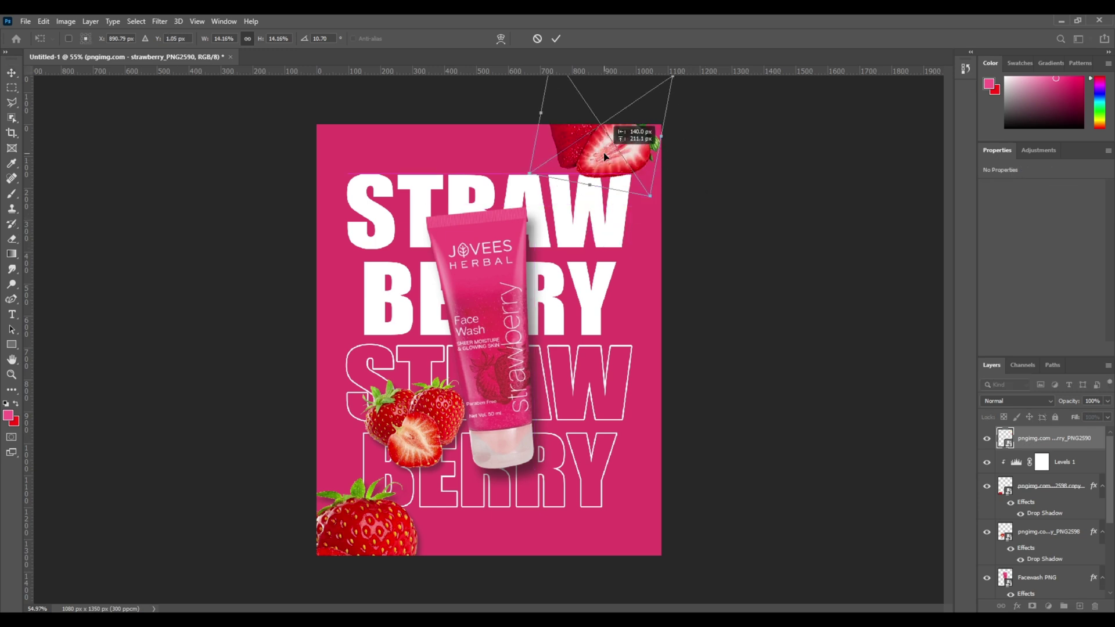
{"action": "mouse_move", "coordinate": [650, 196]}
{"action": "left_mouse_down"}
{"action": "mouse_move", "coordinate": [662, 206]}
{"action": "mouse_move", "coordinate": [665, 191]}
{"action": "mouse_move", "coordinate": [629, 180]}
{"action": "mouse_move", "coordinate": [636, 186]}
{"action": "left_mouse_up"}
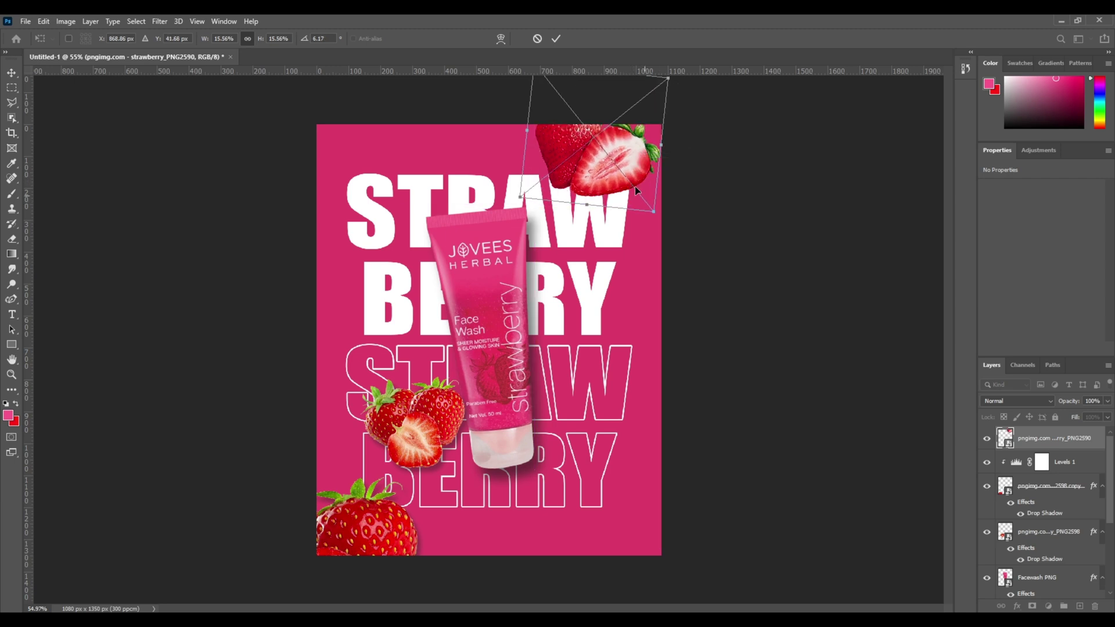
{"action": "key", "text": "Return"}
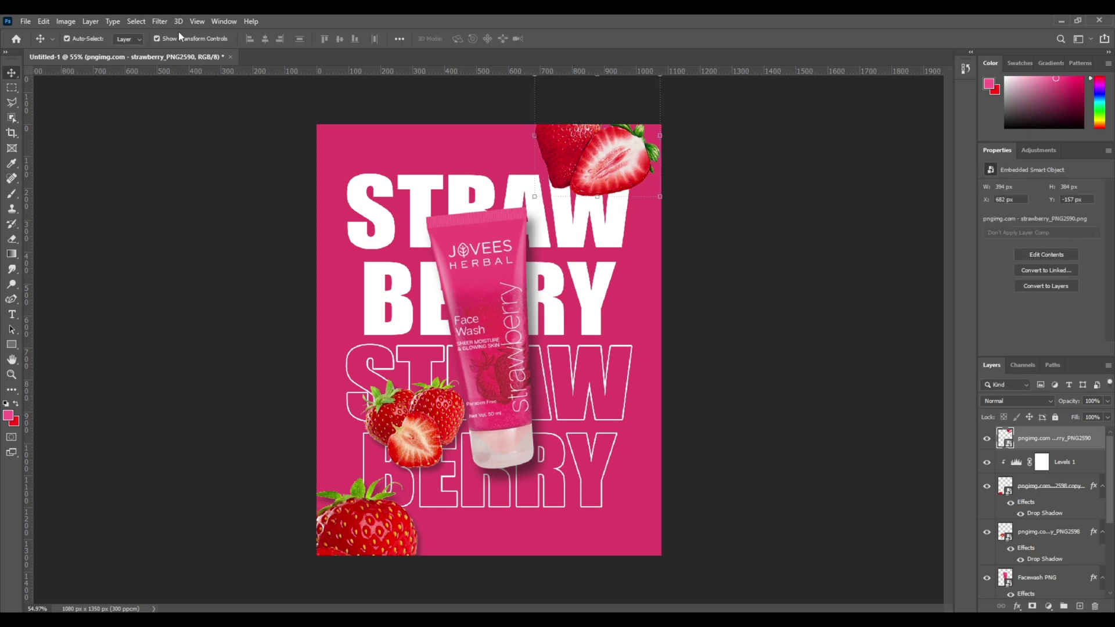
- Apply a light Gaussian Blur with a small radius to the upper right strawberries as a smart filter
{"action": "left_click", "coordinate": [163, 21]}
{"action": "mouse_move", "coordinate": [271, 153]}
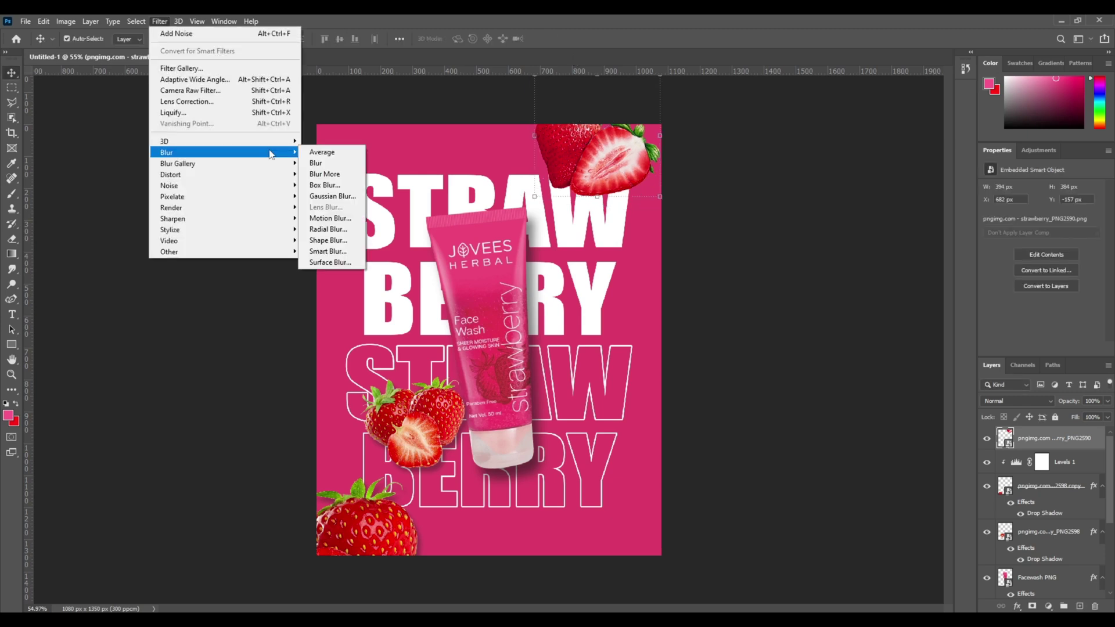
{"action": "left_click", "coordinate": [331, 197]}
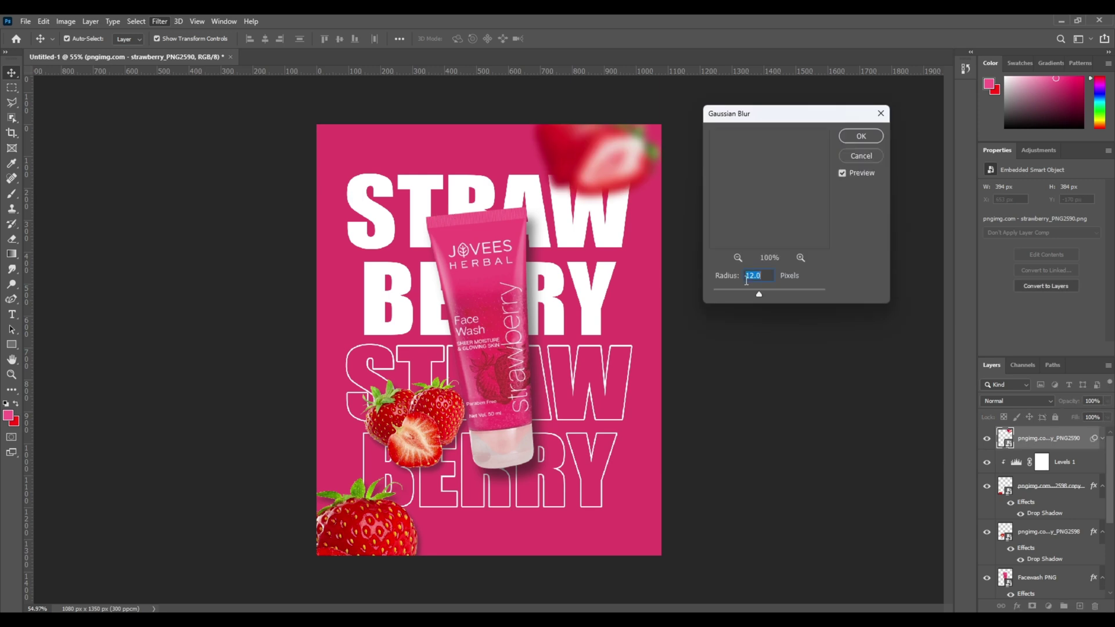
{"action": "left_click_drag", "start_coordinate": [760, 294], "coordinate": [741, 295]}
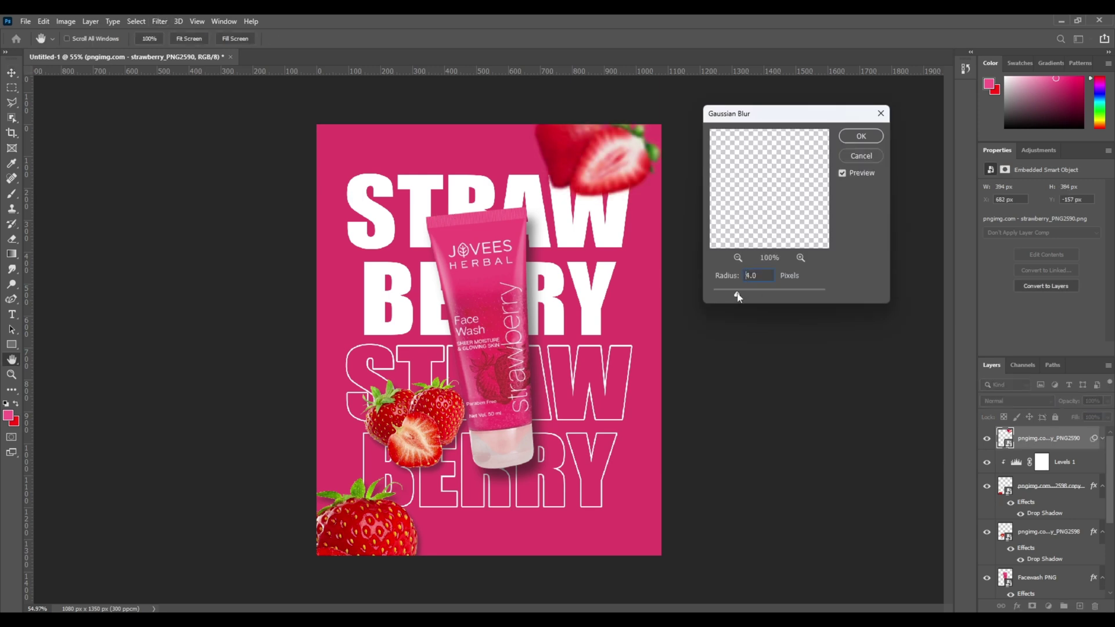
{"action": "left_click_drag", "start_coordinate": [738, 296], "coordinate": [714, 295]}
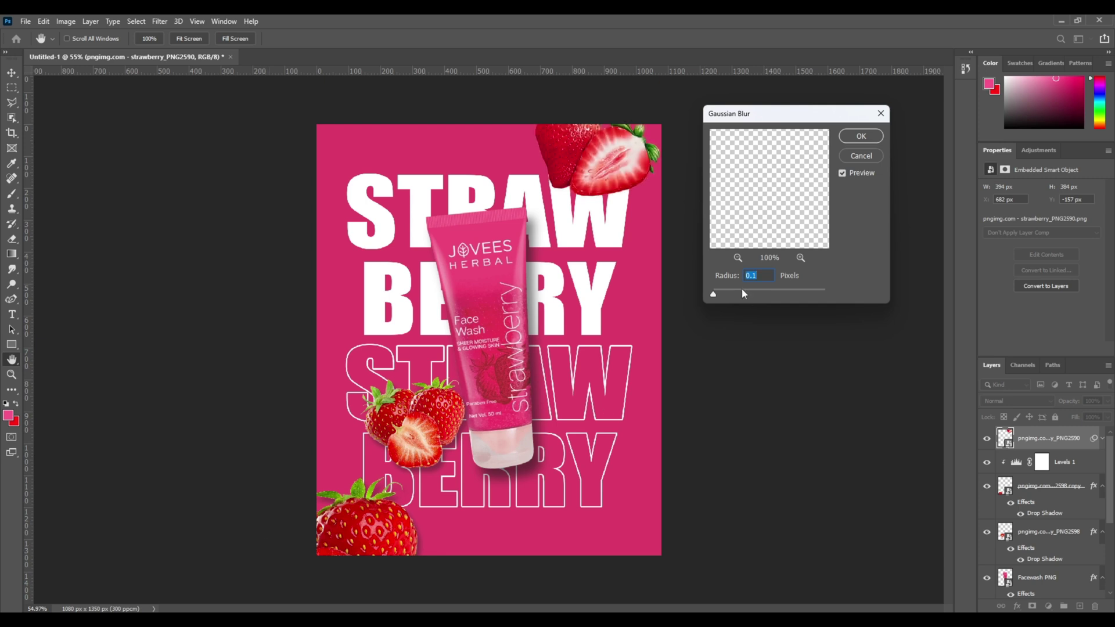
{"action": "left_click", "coordinate": [850, 140]}
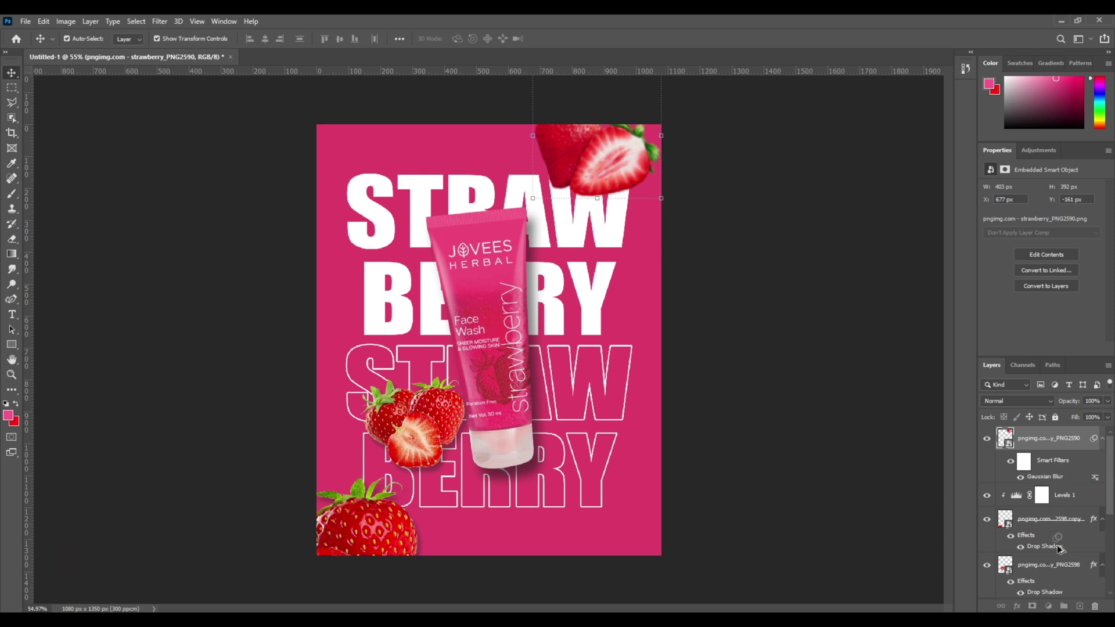
- Try copying the Gaussian Blur filter onto the small strawberries beside the tube, and undo it
{"action": "left_click_drag", "start_coordinate": [1054, 571], "coordinate": [1053, 571]}
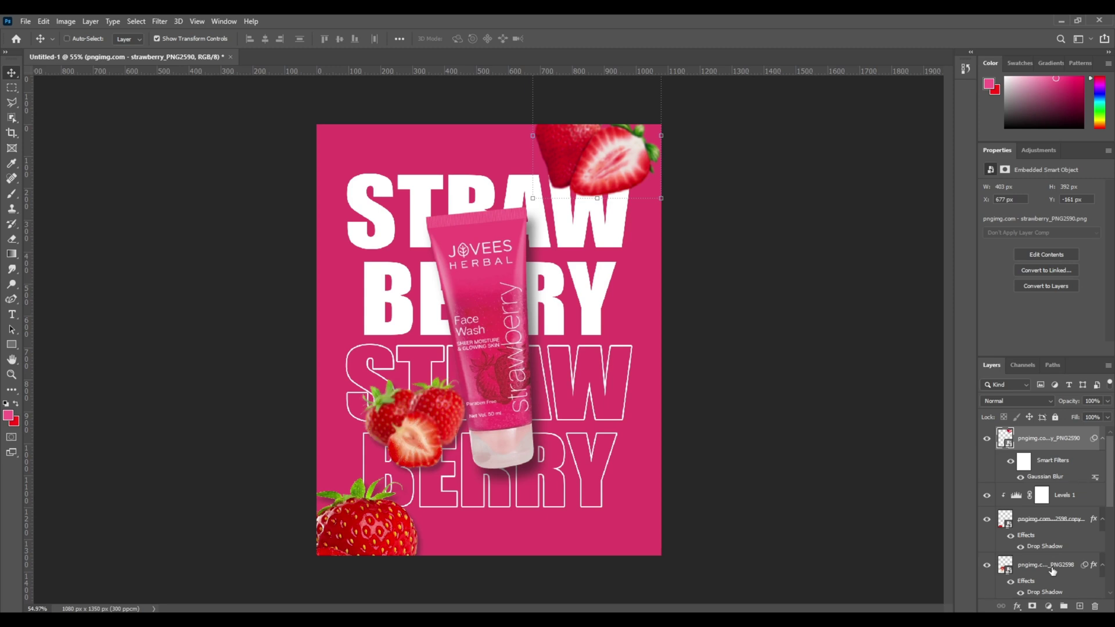
{"action": "key", "text": "ctrl+z"}
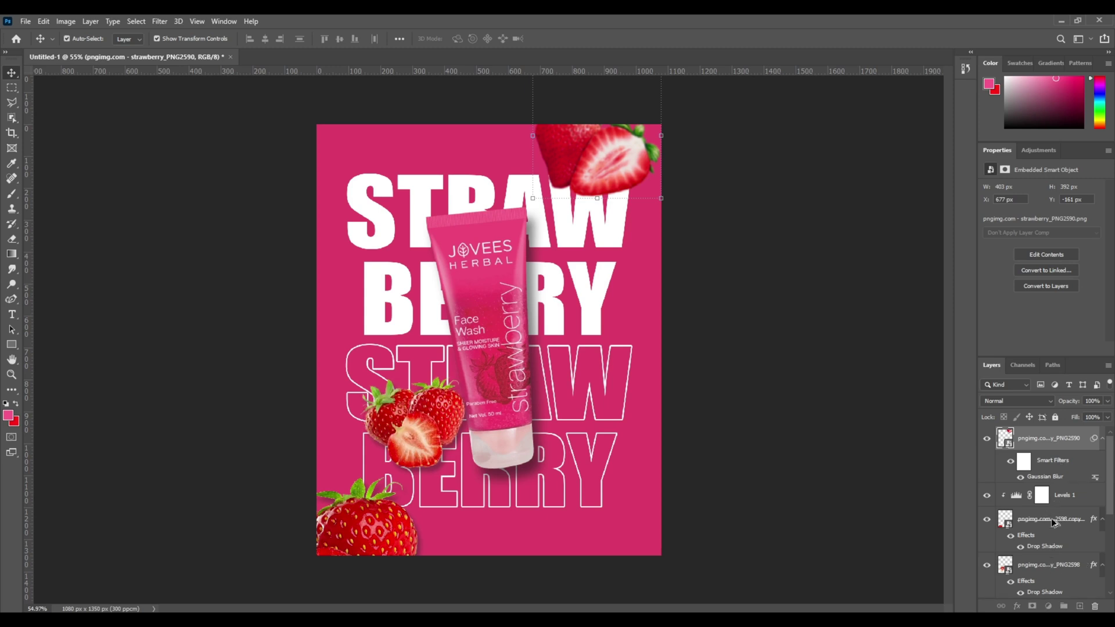
- Copy the Gaussian Blur smart filter from the upper right strawberries onto the large strawberry in the poster's lower left corner
{"action": "left_click_drag", "start_coordinate": [1051, 518], "coordinate": [1052, 520]}
{"action": "key", "text": "ctrl+z"}
{"action": "left_click", "coordinate": [388, 543]}
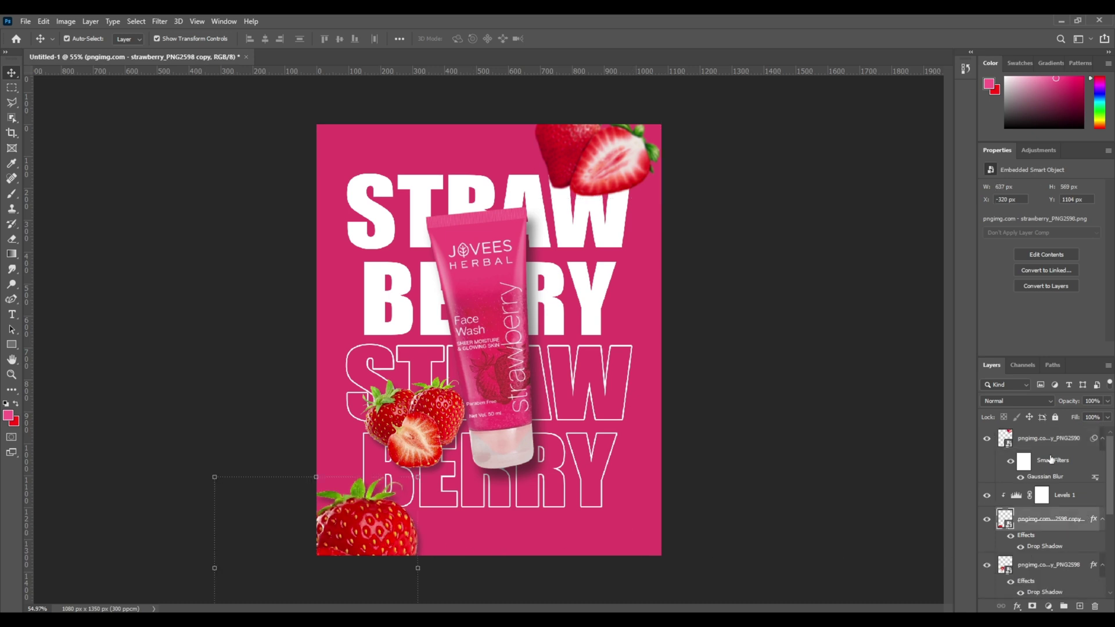
{"action": "left_click_drag", "start_coordinate": [1046, 463], "coordinate": [1052, 523]}
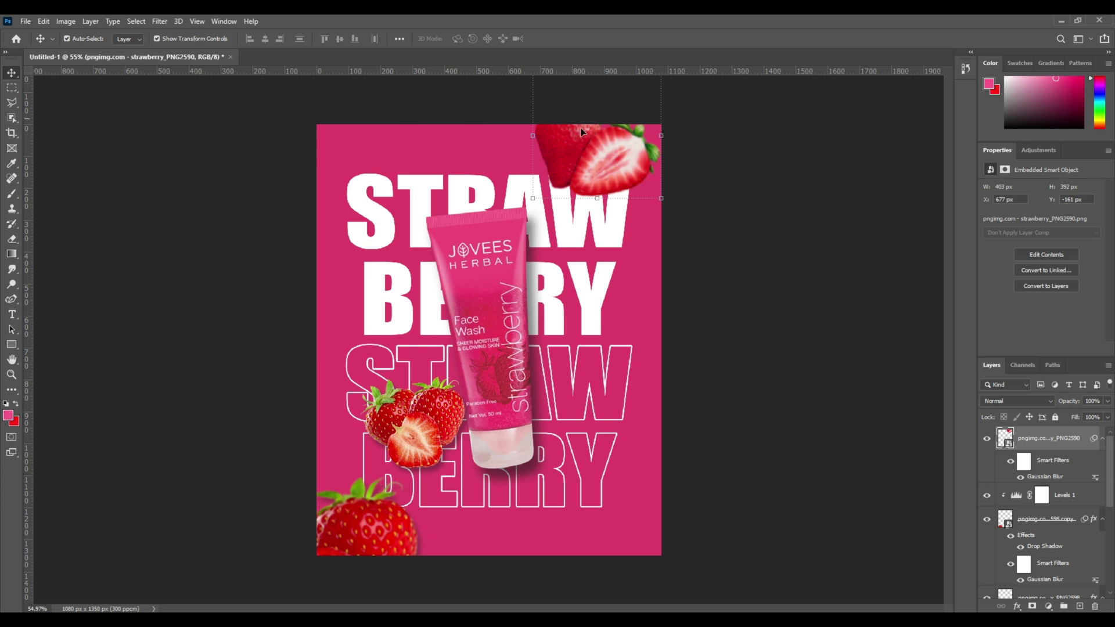
- Apply a Motion Blur at an angle of -43° and a distance of 38 pixels to the upper right strawberries
{"action": "left_click", "coordinate": [159, 21]}
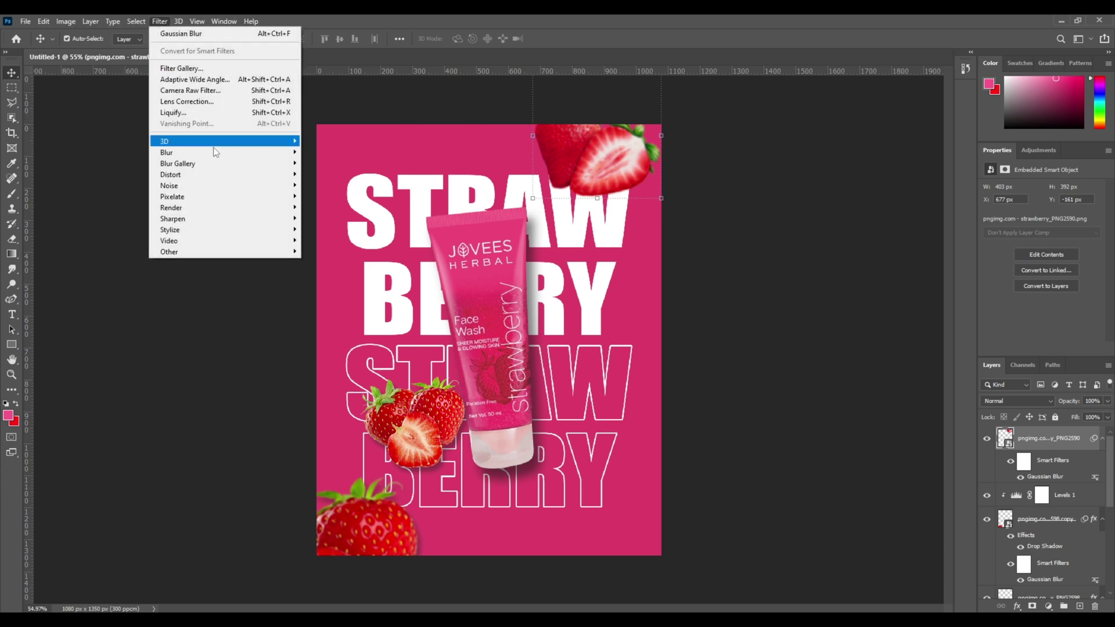
{"action": "mouse_move", "coordinate": [269, 154]}
{"action": "left_click", "coordinate": [330, 218]}
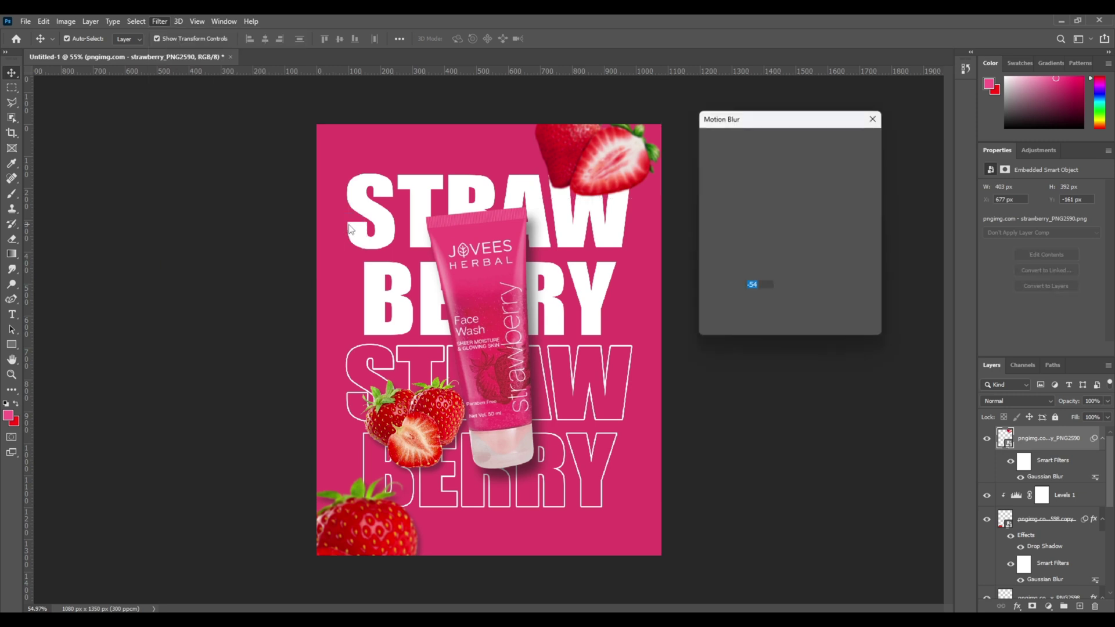
{"action": "left_click_drag", "start_coordinate": [837, 126], "coordinate": [860, 115]}
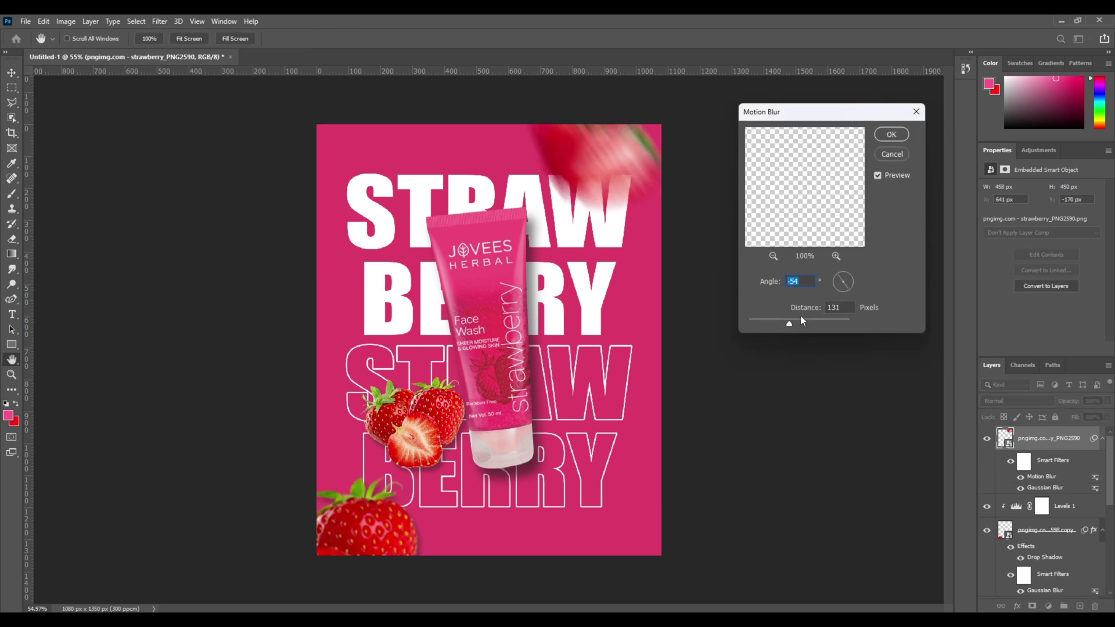
{"action": "left_click_drag", "start_coordinate": [791, 327], "coordinate": [772, 326]}
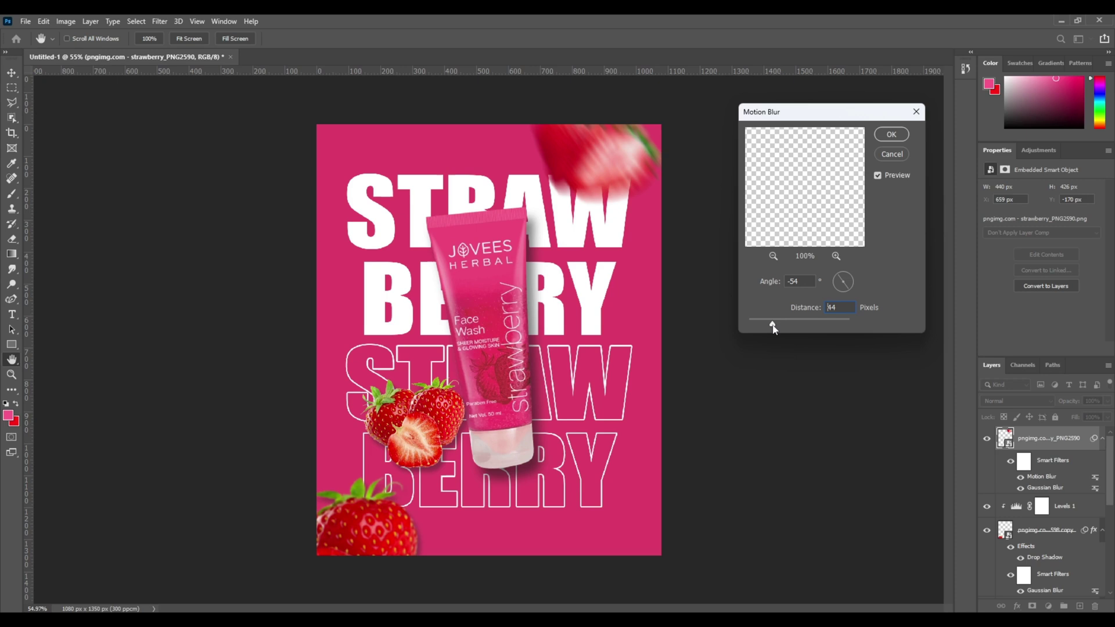
{"action": "left_click", "coordinate": [855, 285]}
{"action": "left_click", "coordinate": [851, 287]}
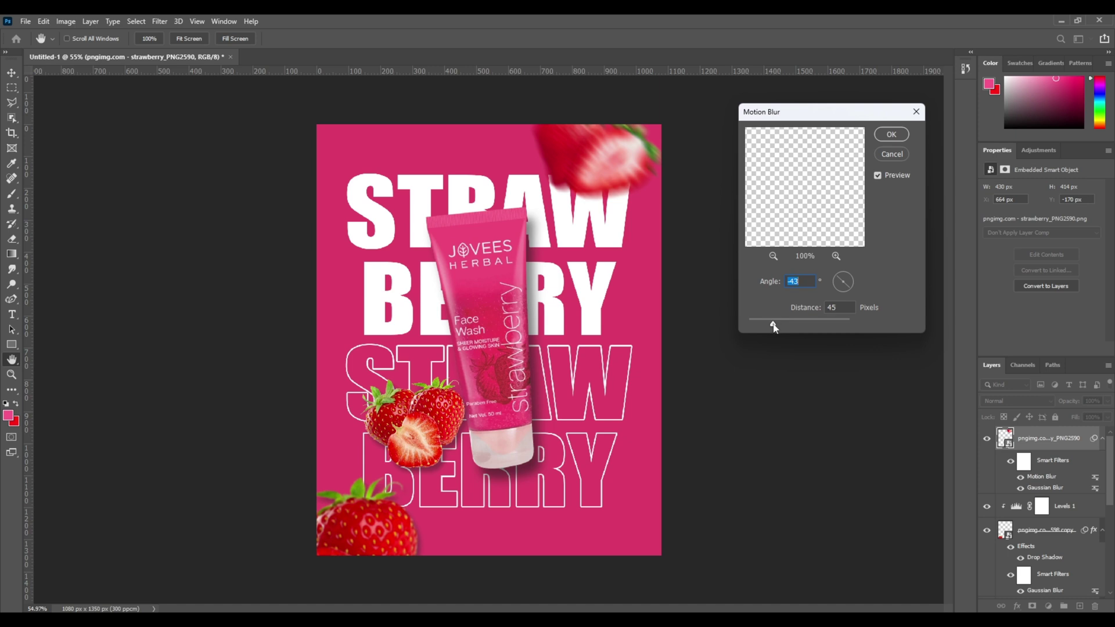
{"action": "left_click_drag", "start_coordinate": [776, 323], "coordinate": [768, 325]}
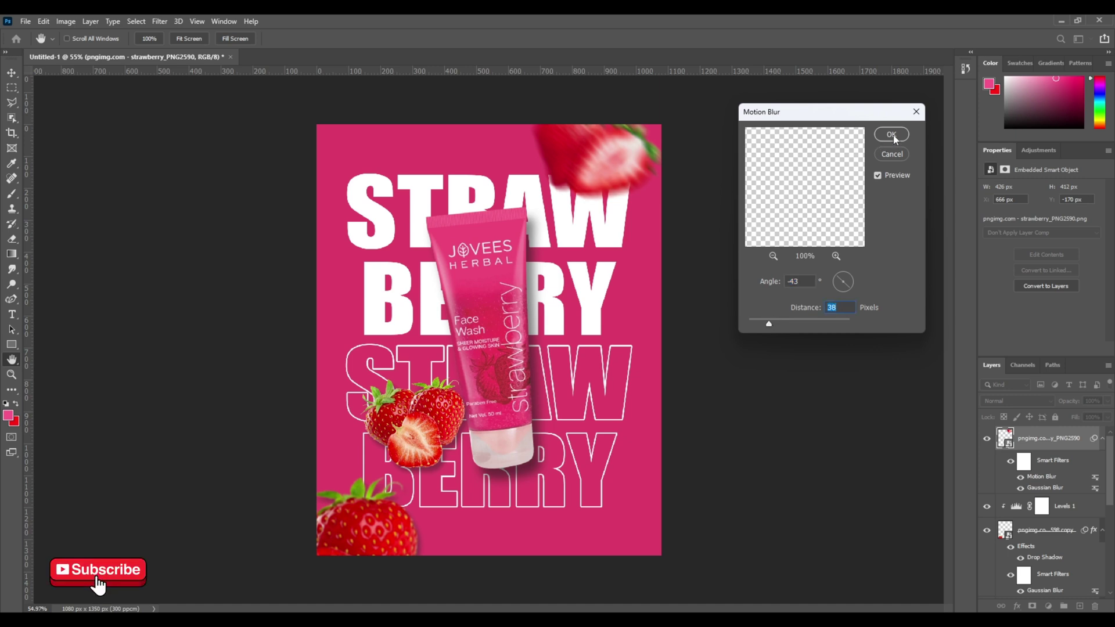
{"action": "left_click", "coordinate": [878, 135]}
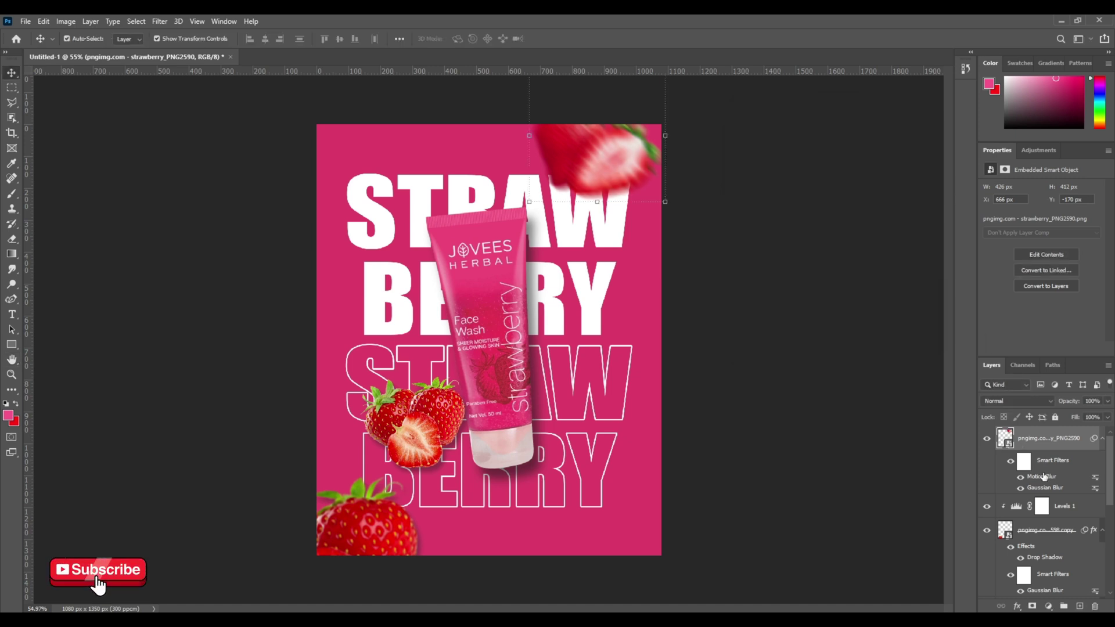
- Copy the Motion Blur filter onto the lower left strawberry and shift the upper right strawberries farther right and slightly down
{"action": "left_click_drag", "start_coordinate": [1057, 530], "coordinate": [1061, 534]}
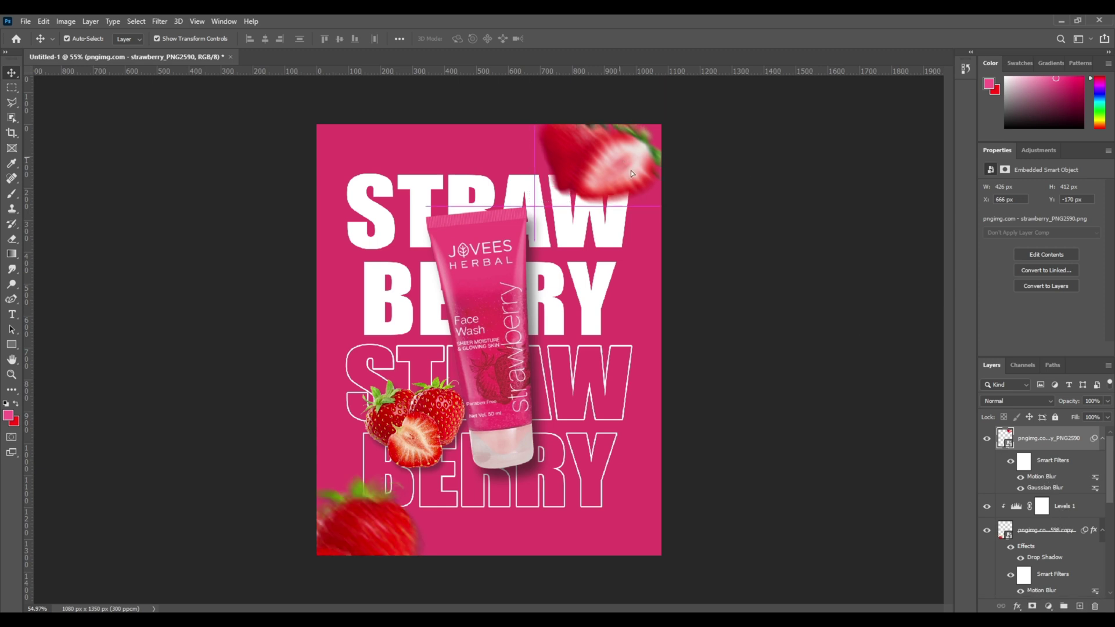
{"action": "left_click_drag", "start_coordinate": [631, 170], "coordinate": [651, 179]}
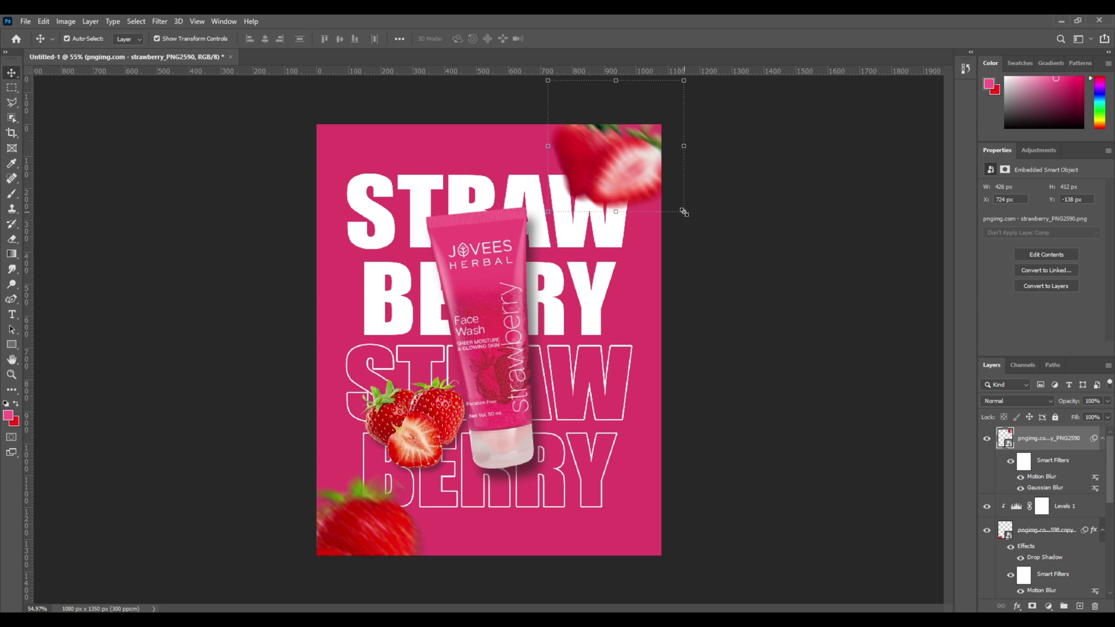
{"action": "left_click", "coordinate": [685, 213]}
{"action": "left_click", "coordinate": [567, 250]}
{"action": "mouse_move", "coordinate": [687, 213]}
{"action": "left_mouse_down"}
{"action": "mouse_move", "coordinate": [674, 223]}
{"action": "mouse_move", "coordinate": [691, 224]}
{"action": "mouse_move", "coordinate": [671, 224]}
{"action": "left_mouse_up"}
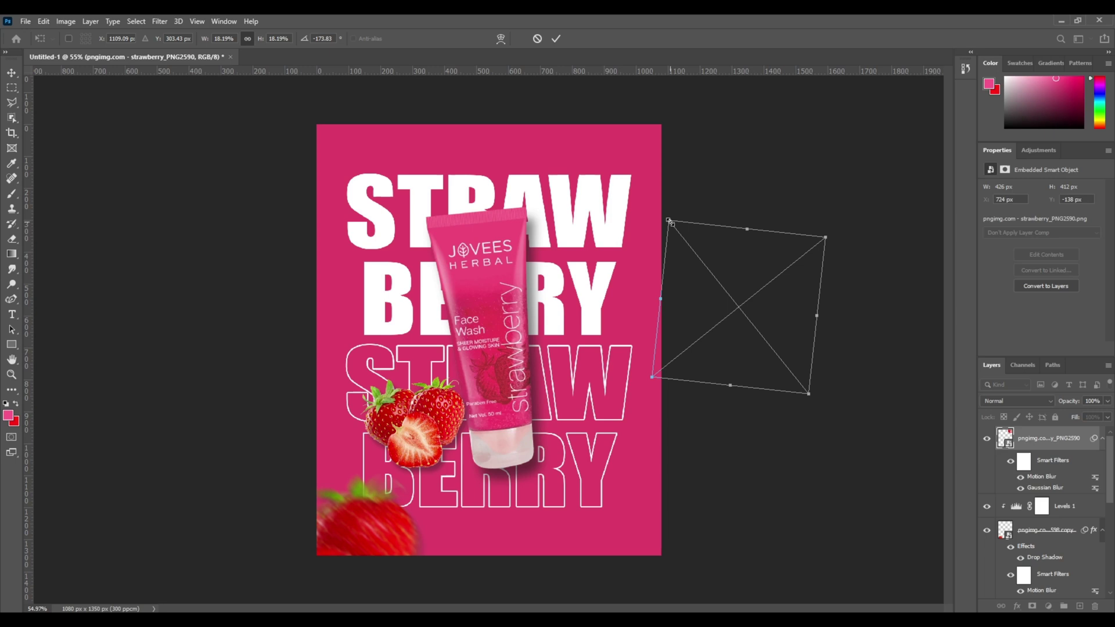
{"action": "left_click", "coordinate": [537, 39]}
- Rotate the upper right strawberries to about 4.3° and move them about 33 px down
{"action": "left_click", "coordinate": [686, 214]}
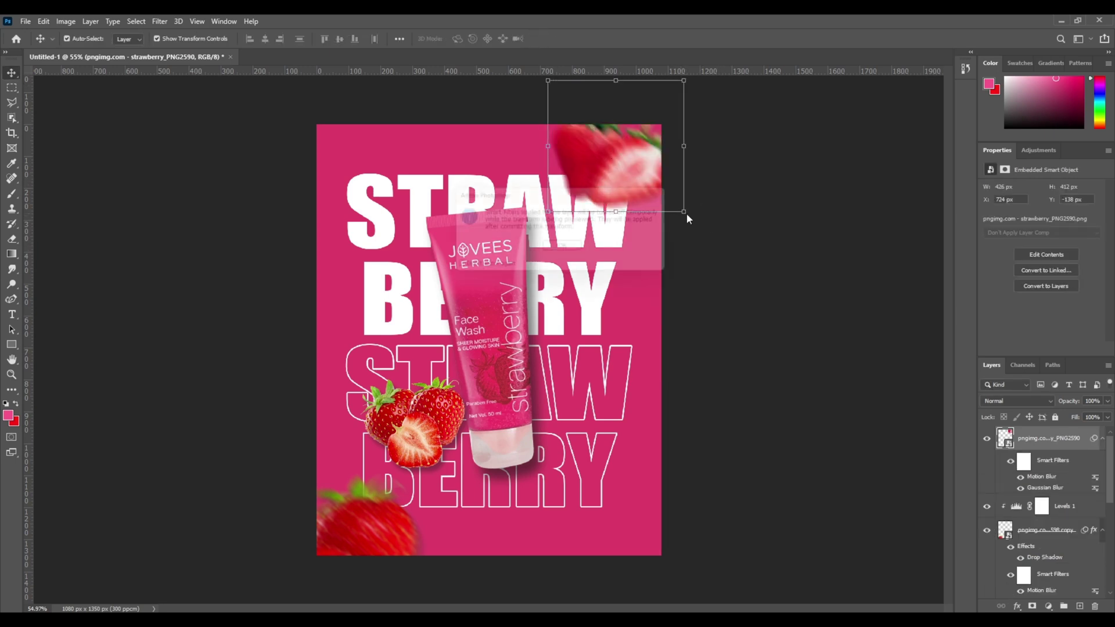
{"action": "left_click", "coordinate": [567, 250]}
{"action": "mouse_move", "coordinate": [687, 215]}
{"action": "left_mouse_down"}
{"action": "mouse_move", "coordinate": [646, 232]}
{"action": "mouse_move", "coordinate": [672, 216]}
{"action": "mouse_move", "coordinate": [701, 223]}
{"action": "left_mouse_up"}
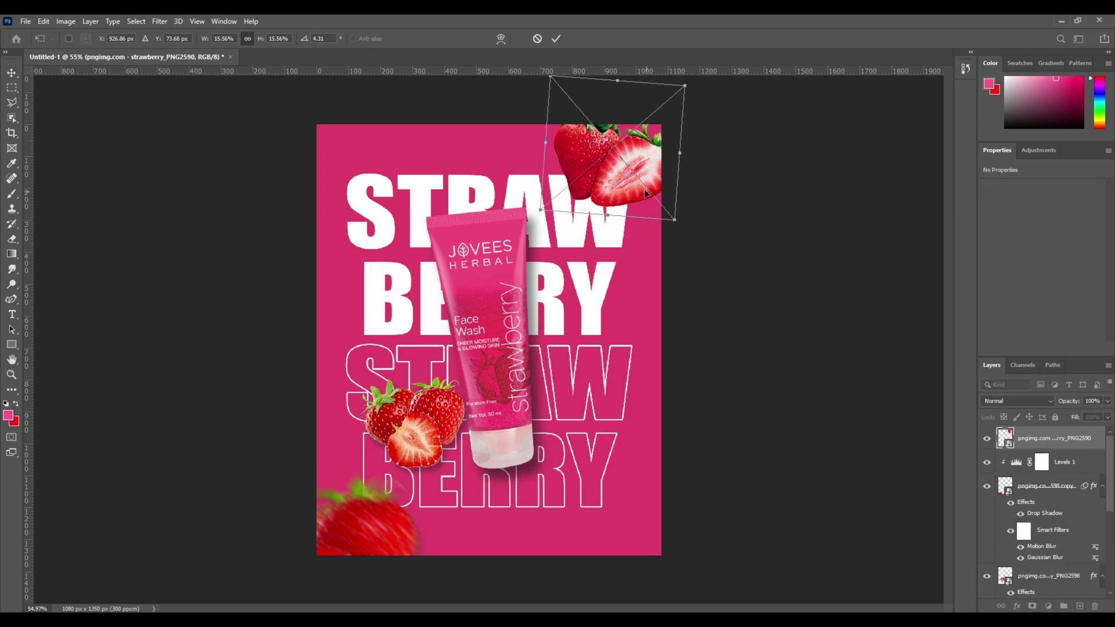
{"action": "left_click_drag", "start_coordinate": [643, 191], "coordinate": [647, 201]}
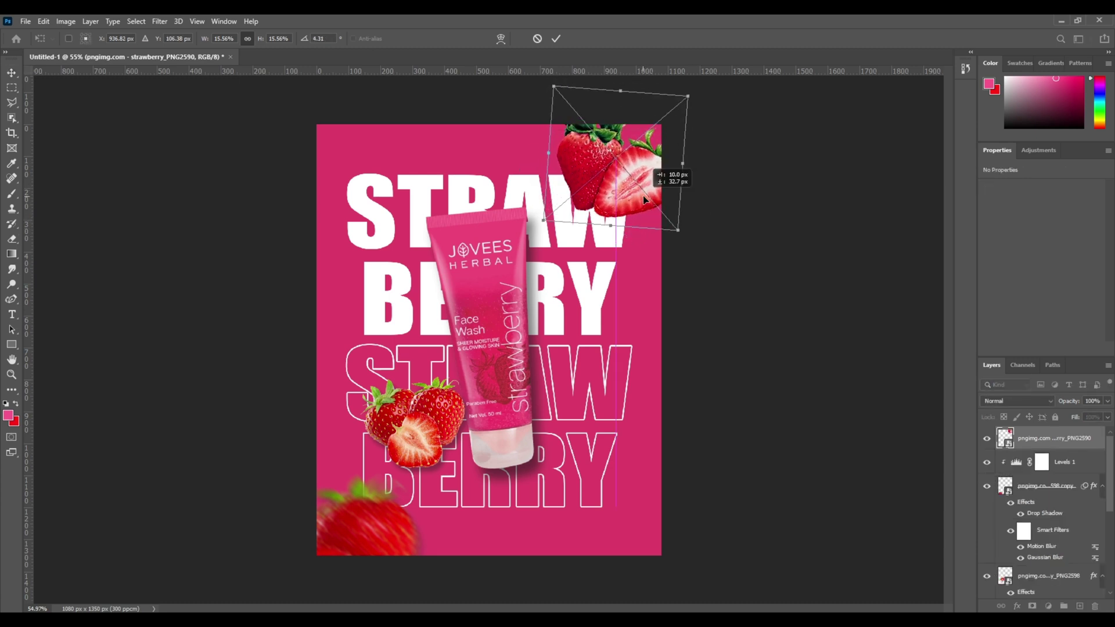
{"action": "left_click", "coordinate": [557, 38]}
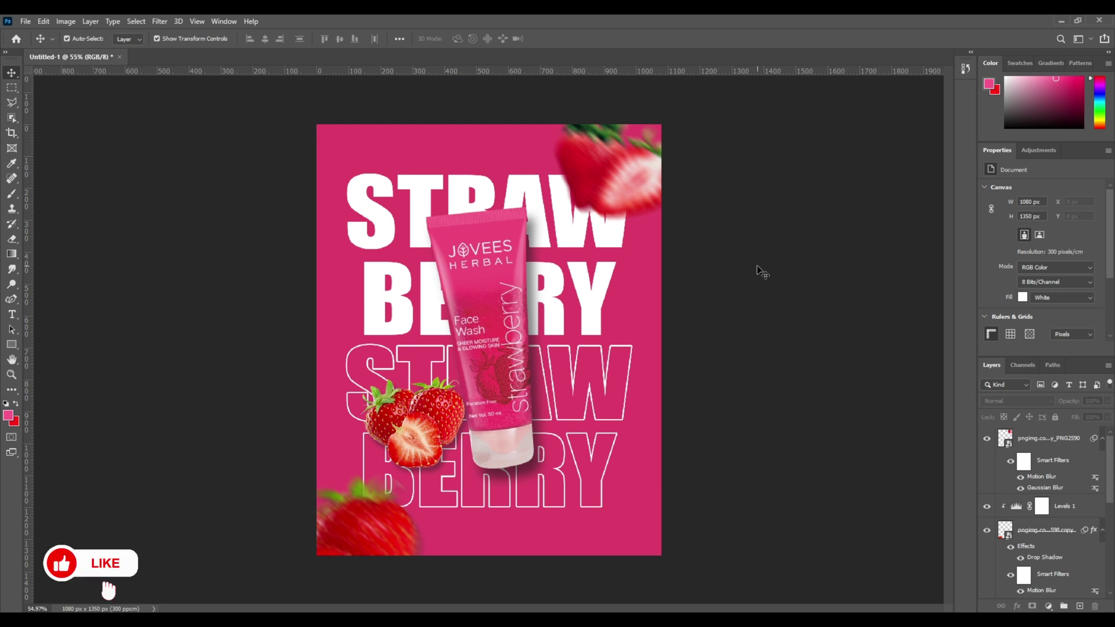
- Place the light_PNG14411 image as an embedded object, scaled to 27.5% and rotated to 152.2°, with its rays shining from the upper left corner
{"action": "left_click", "coordinate": [25, 21]}
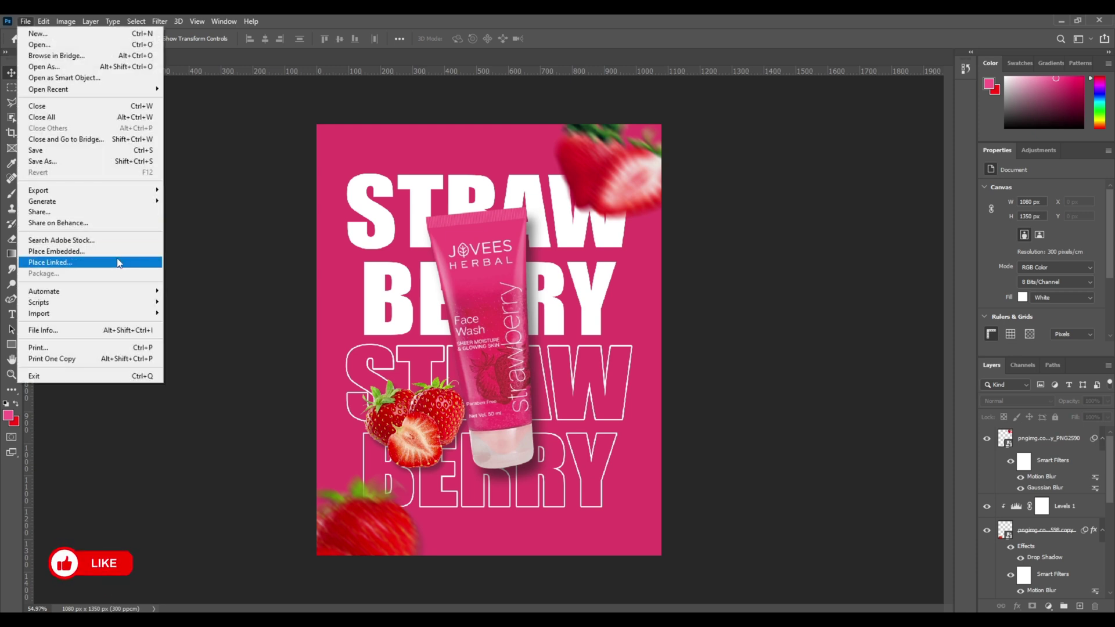
{"action": "left_click", "coordinate": [116, 253]}
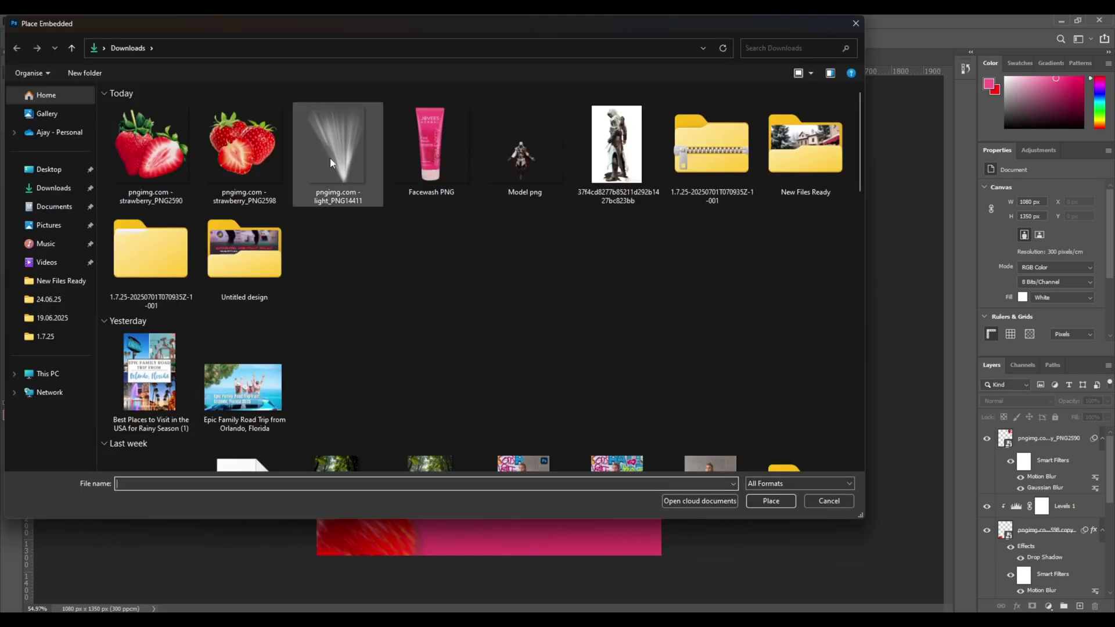
{"action": "double_click", "coordinate": [330, 158]}
{"action": "left_click_drag", "start_coordinate": [679, 283], "coordinate": [312, 451]}
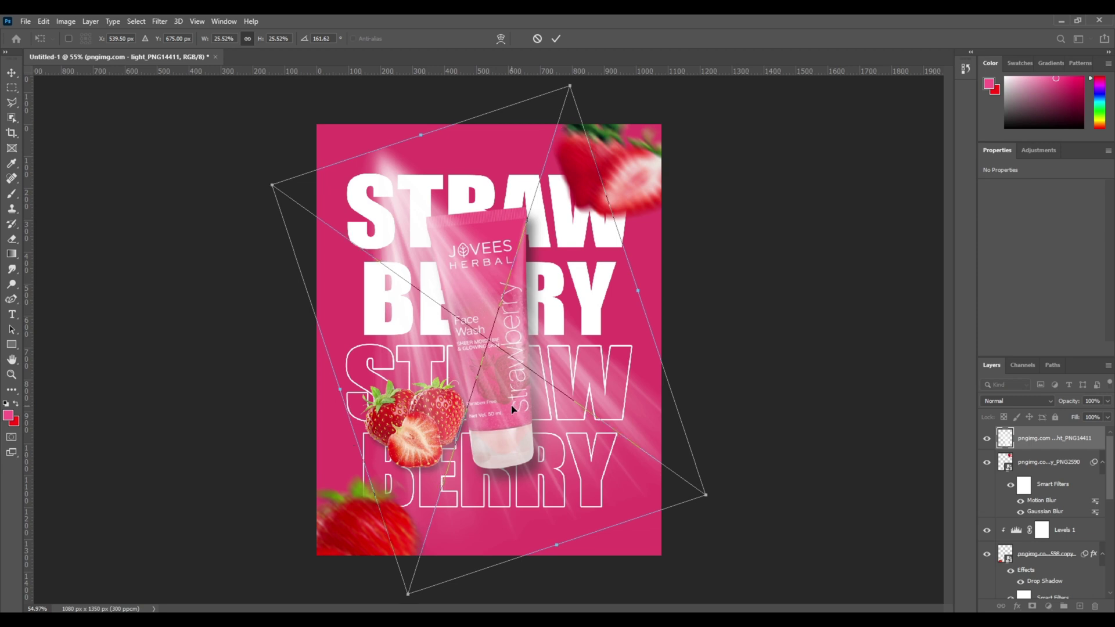
{"action": "left_click_drag", "start_coordinate": [402, 276], "coordinate": [383, 250]}
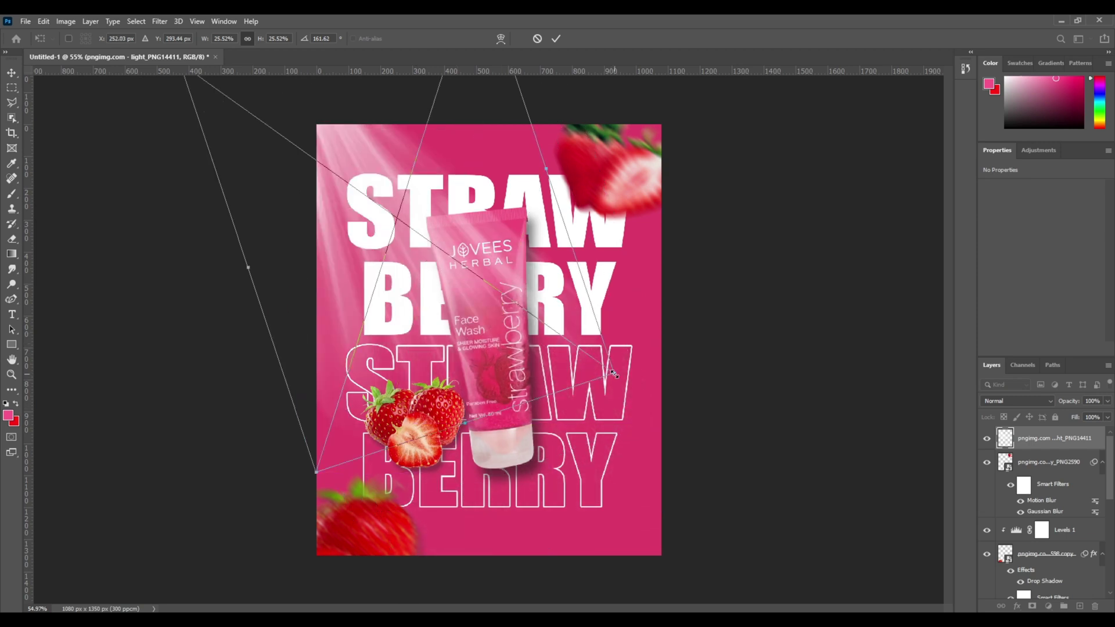
{"action": "left_click_drag", "start_coordinate": [624, 376], "coordinate": [602, 343]}
{"action": "left_click_drag", "start_coordinate": [682, 343], "coordinate": [707, 331]}
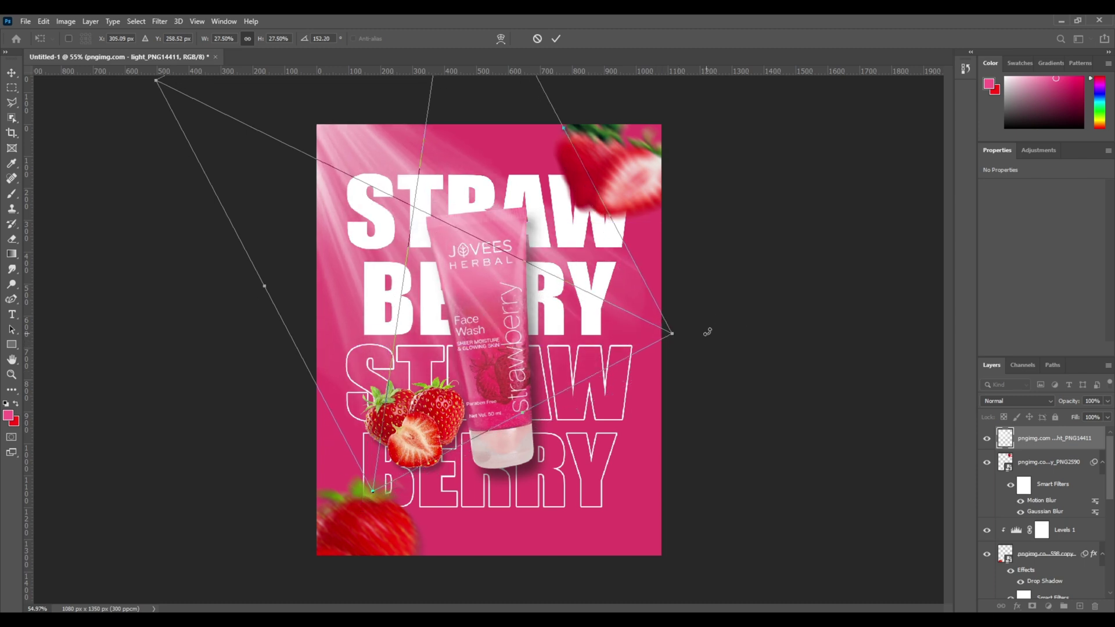
{"action": "left_click", "coordinate": [557, 39]}
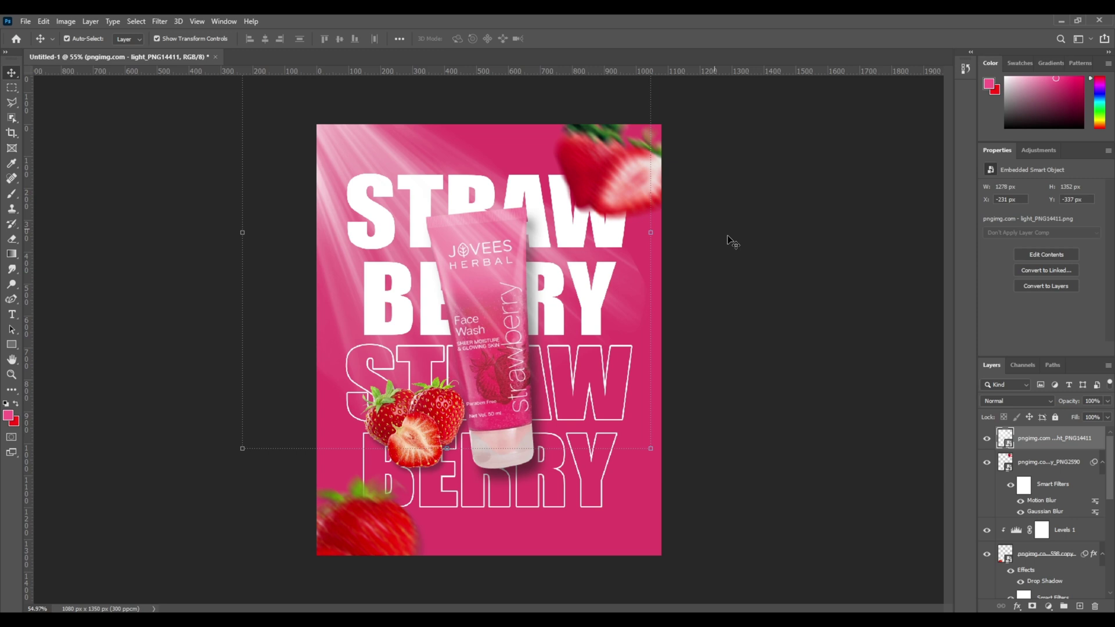
- Set the light layer's blend mode to Screen and hide the layer with an inverted, black layer mask
{"action": "left_click", "coordinate": [1009, 399]}
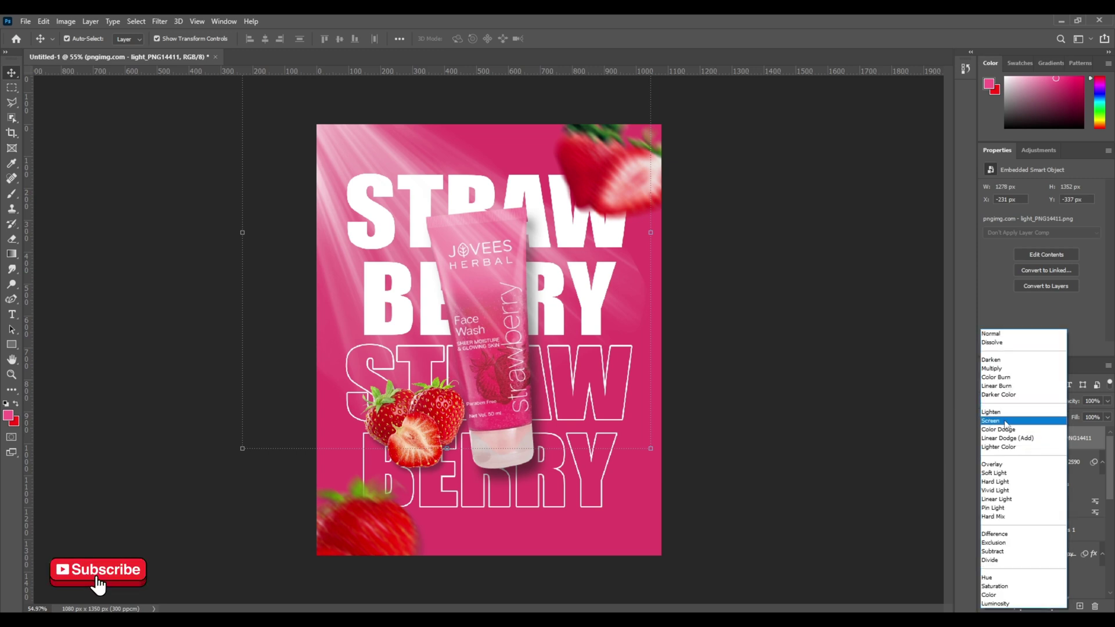
{"action": "left_click", "coordinate": [1010, 420]}
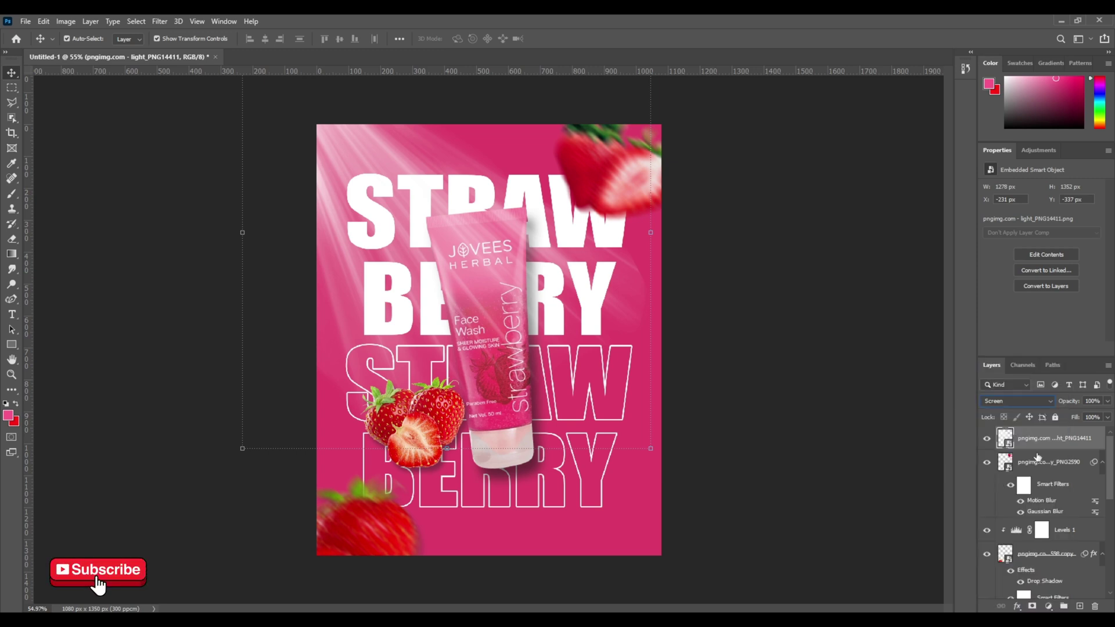
{"action": "left_click", "coordinate": [1032, 606]}
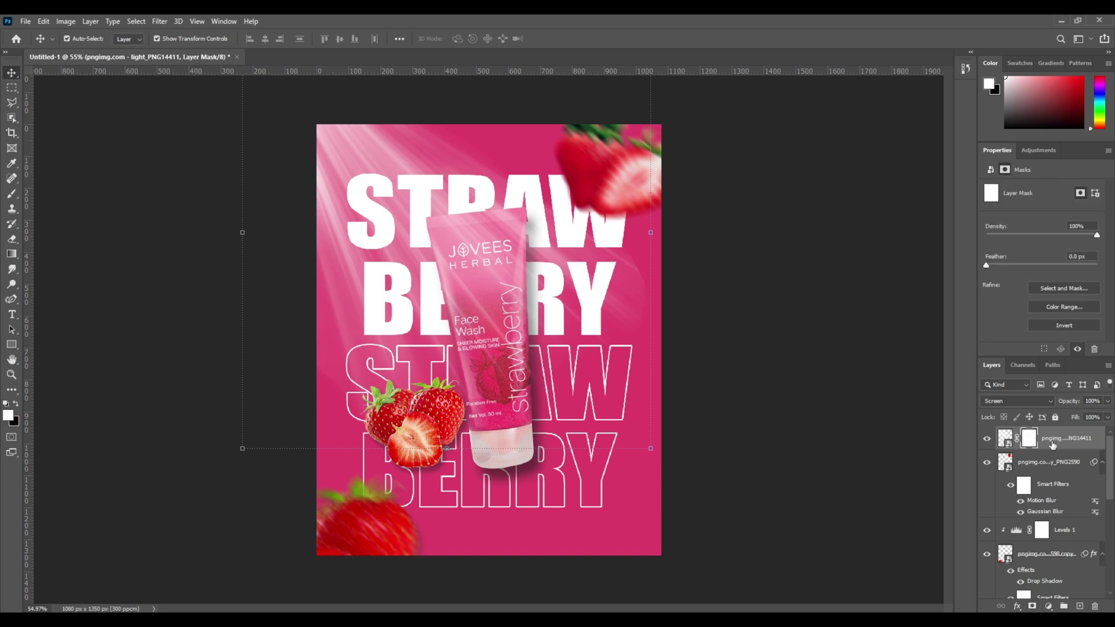
{"action": "key", "text": "ctrl+i"}
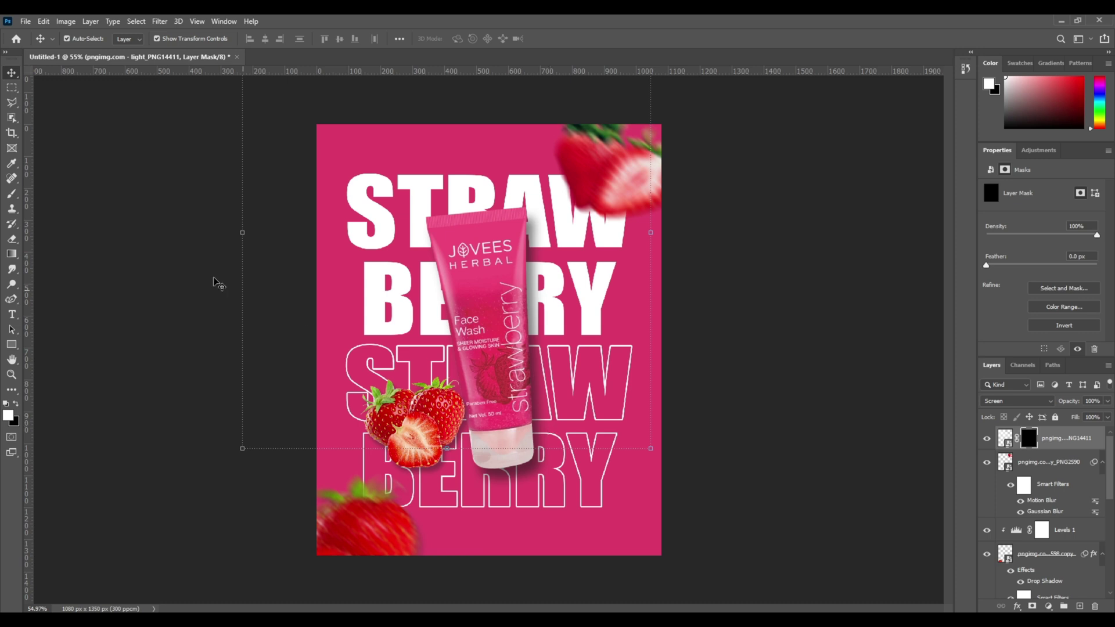
- Paint white on the light layer's mask over the upper left area at 38% flow, and lower the layer's opacity to 55%
{"action": "left_click", "coordinate": [12, 195]}
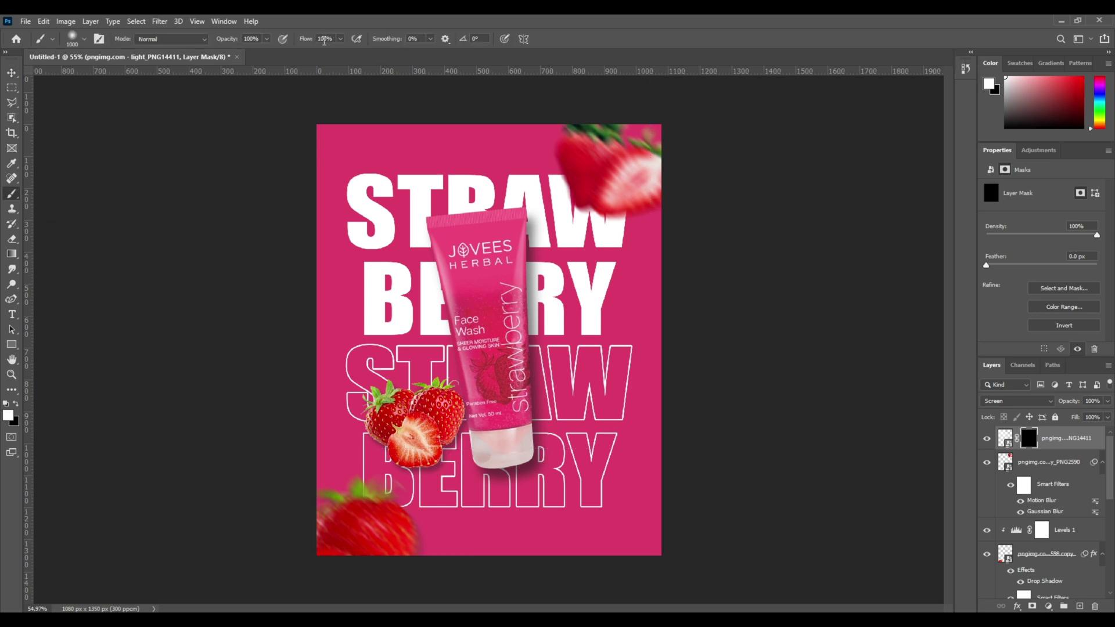
{"action": "left_click_drag", "start_coordinate": [306, 39], "coordinate": [294, 45]}
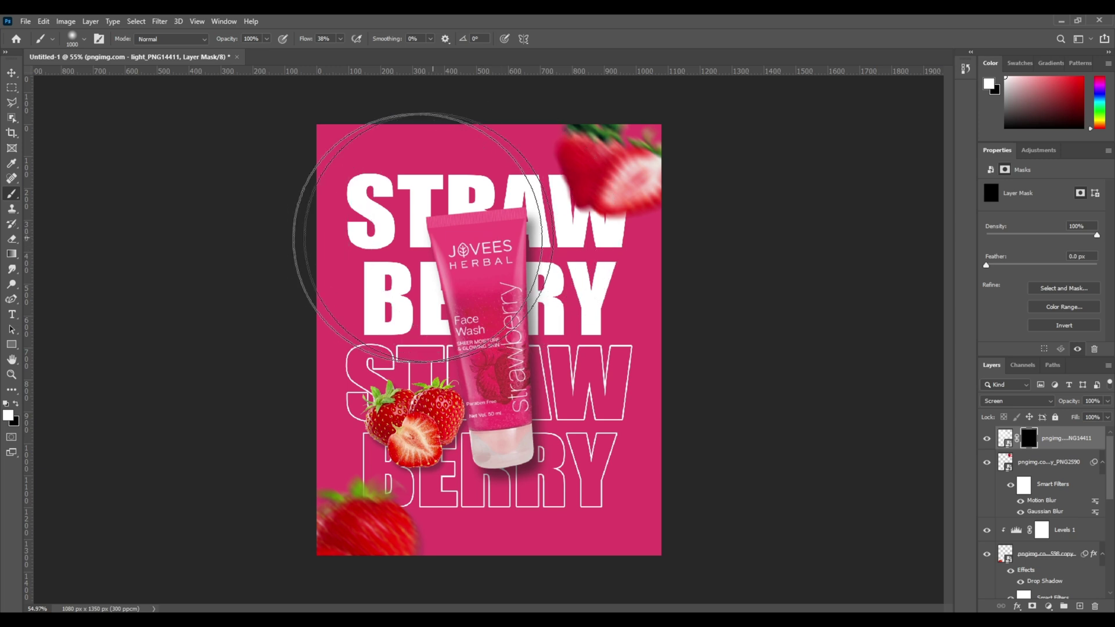
{"action": "mouse_move", "coordinate": [349, 178]}
{"action": "left_mouse_down"}
{"action": "mouse_move", "coordinate": [379, 184]}
{"action": "mouse_move", "coordinate": [427, 166]}
{"action": "mouse_move", "coordinate": [436, 184]}
{"action": "mouse_move", "coordinate": [359, 234]}
{"action": "mouse_move", "coordinate": [335, 217]}
{"action": "mouse_move", "coordinate": [325, 229]}
{"action": "left_mouse_up"}
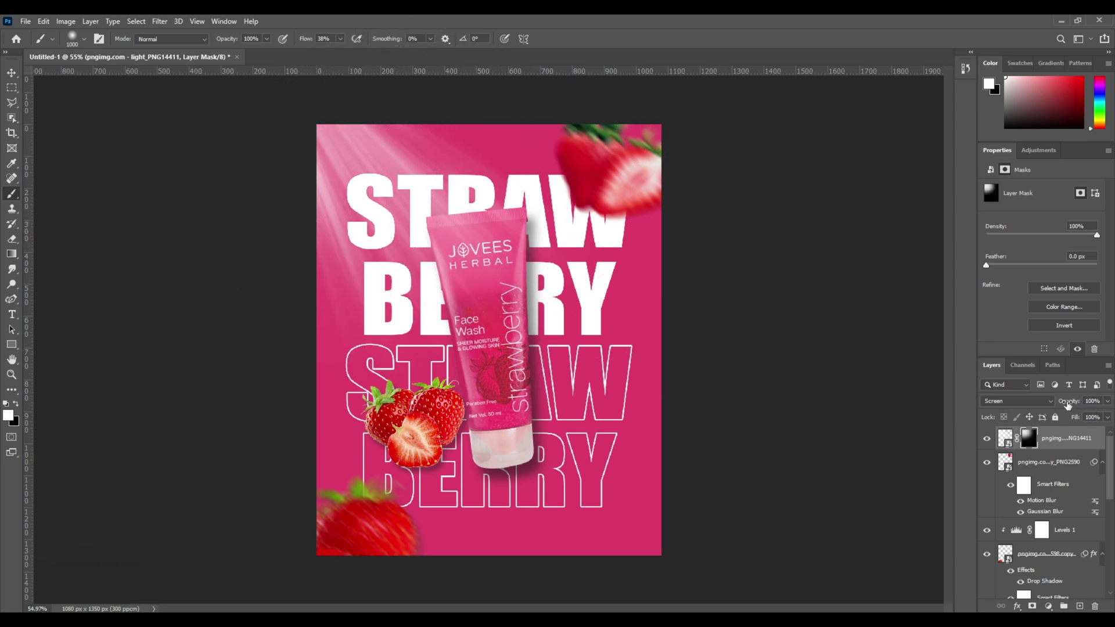
{"action": "left_click_drag", "start_coordinate": [1068, 404], "coordinate": [1033, 406]}
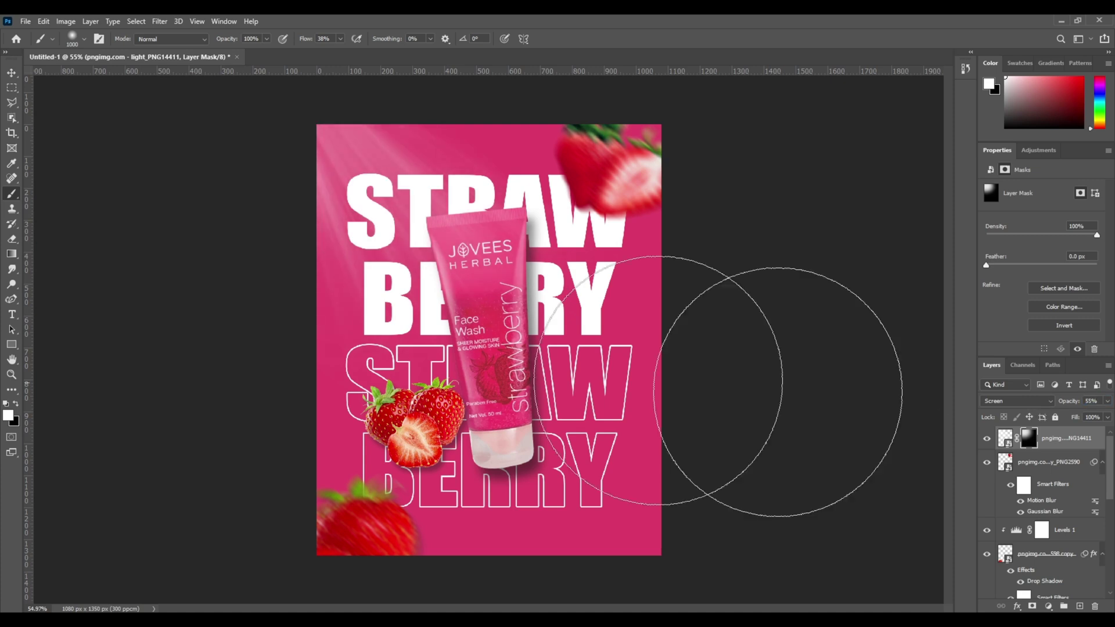
{"action": "key", "text": "v"}
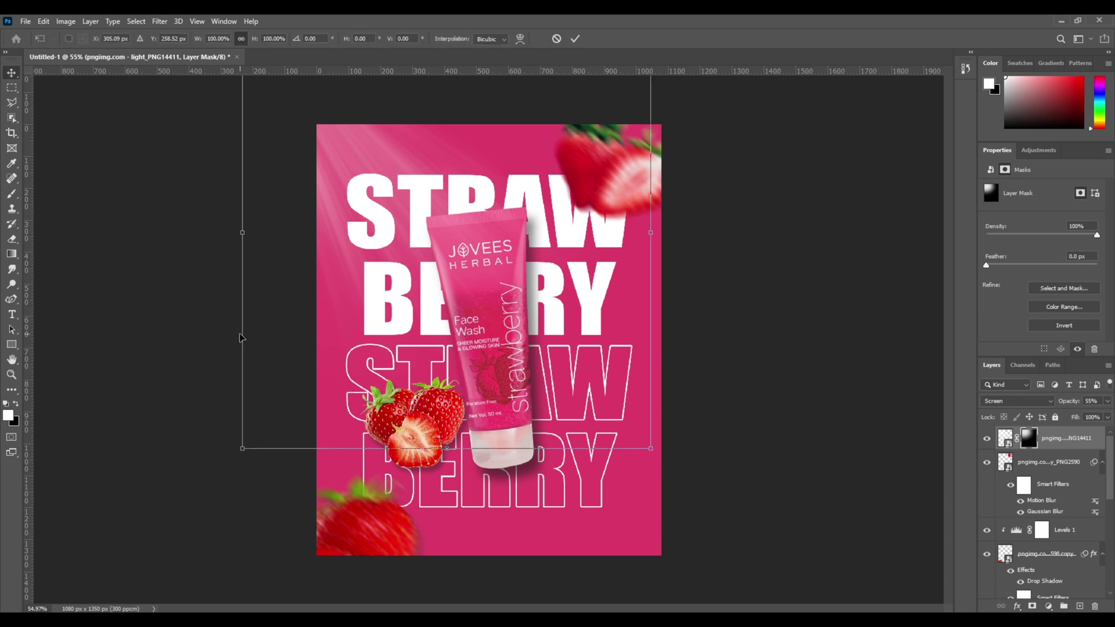
{"action": "key", "text": "ctrl+t"}
{"action": "left_click", "coordinate": [577, 39]}
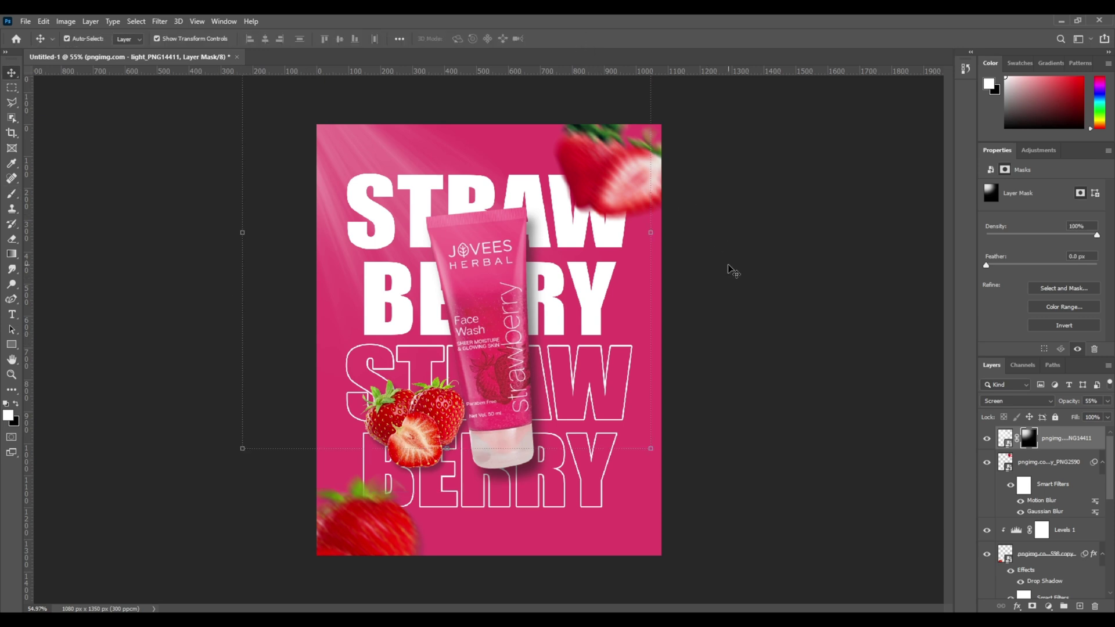